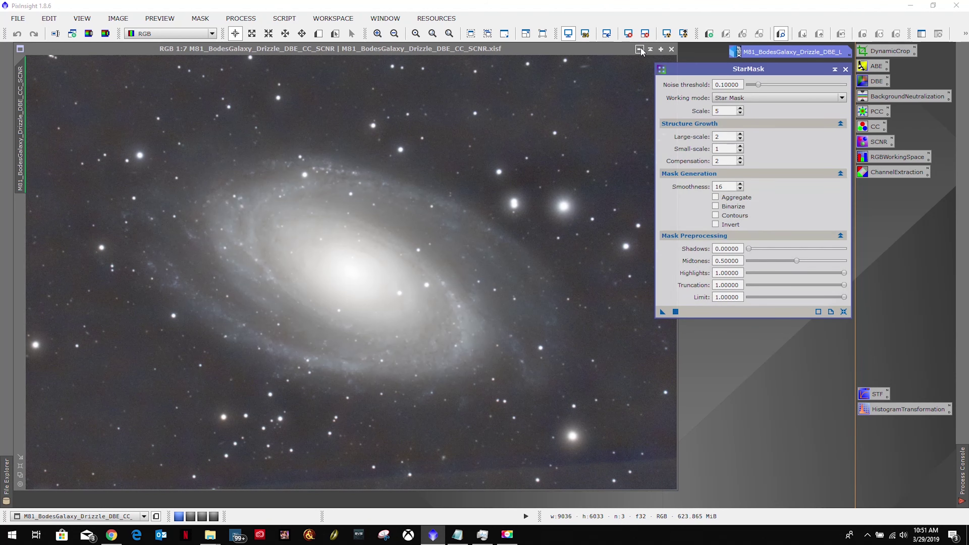
Read the pixel values at several background spots above the galaxy in the colour SCNR image.
{"action": "left_click", "coordinate": [476, 54]}
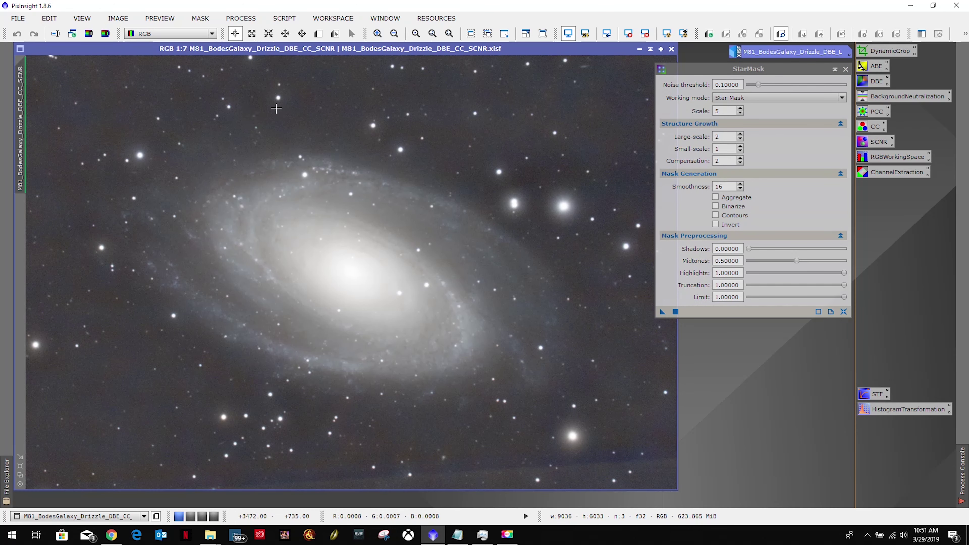
{"action": "left_click_drag", "start_coordinate": [443, 85], "coordinate": [347, 97]}
{"action": "left_click_drag", "start_coordinate": [360, 86], "coordinate": [398, 90]}
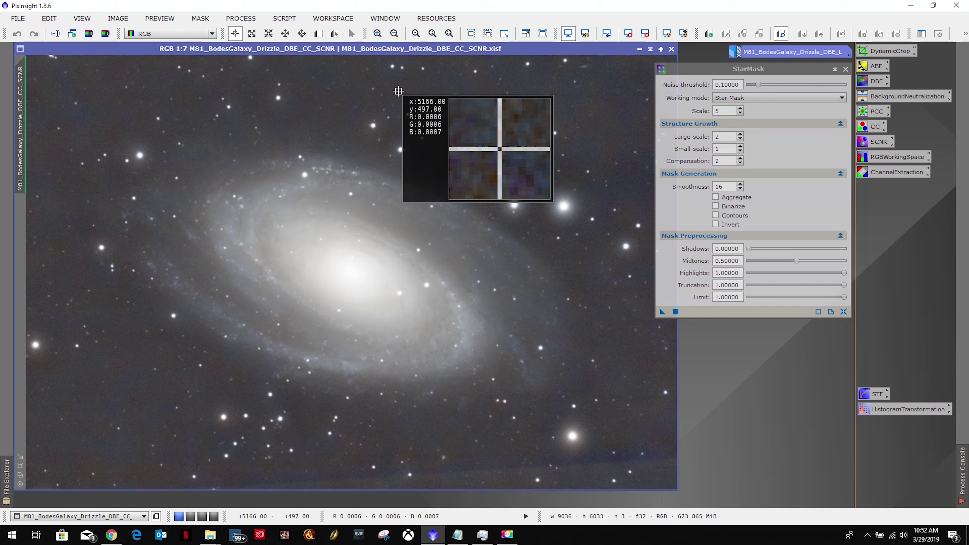
{"action": "left_click_drag", "start_coordinate": [398, 91], "coordinate": [435, 115]}
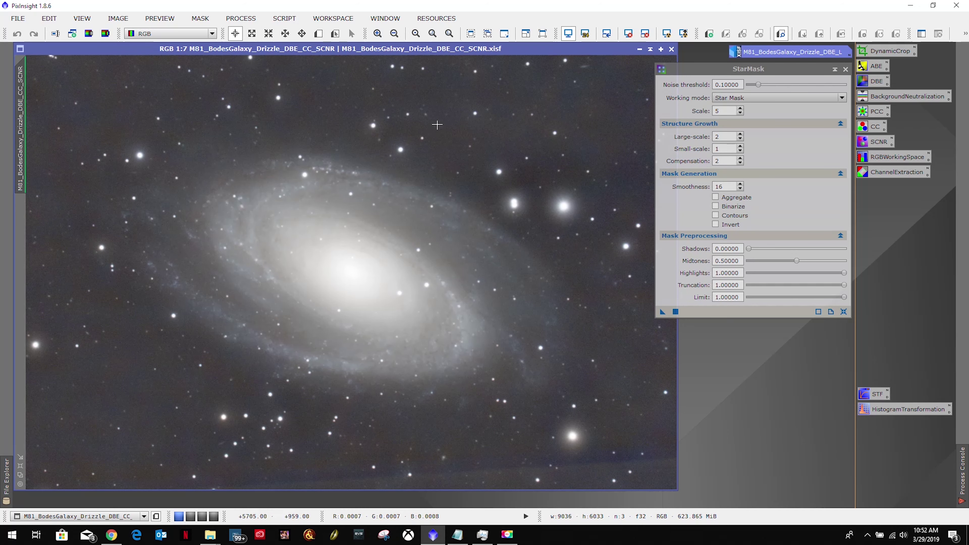
Minimize the colour SCNR image, park its icon in the workspace corner, and restore the M81_BodesGalaxy_Drizzle_DBE_L luminance image.
{"action": "left_click", "coordinate": [639, 50]}
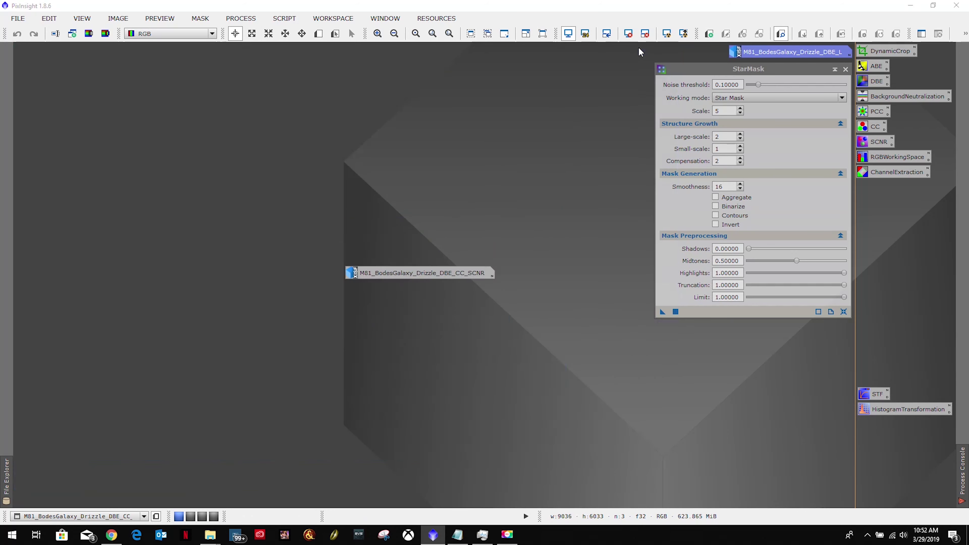
{"action": "left_click_drag", "start_coordinate": [395, 277], "coordinate": [59, 55]}
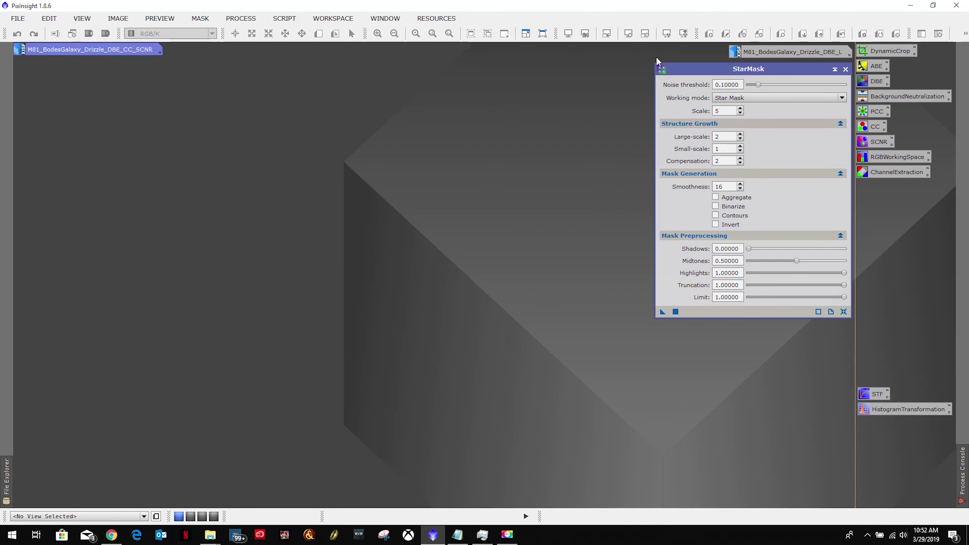
{"action": "double_click", "coordinate": [782, 53]}
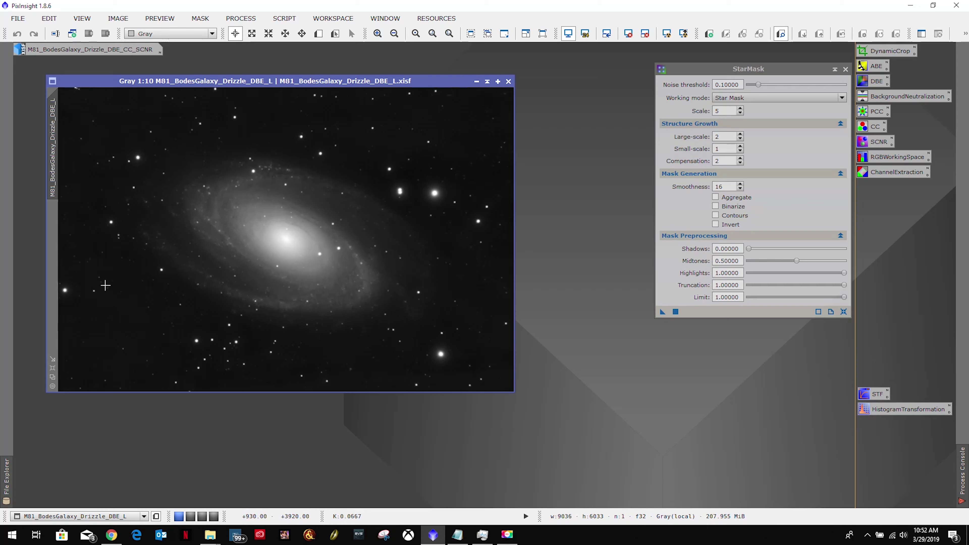
Examine the luminance image up close and read pixel values of the empty background and the faintest stars.
{"action": "scroll", "coordinate": [359, 187], "scroll_direction": "up", "scroll_amount": 5}
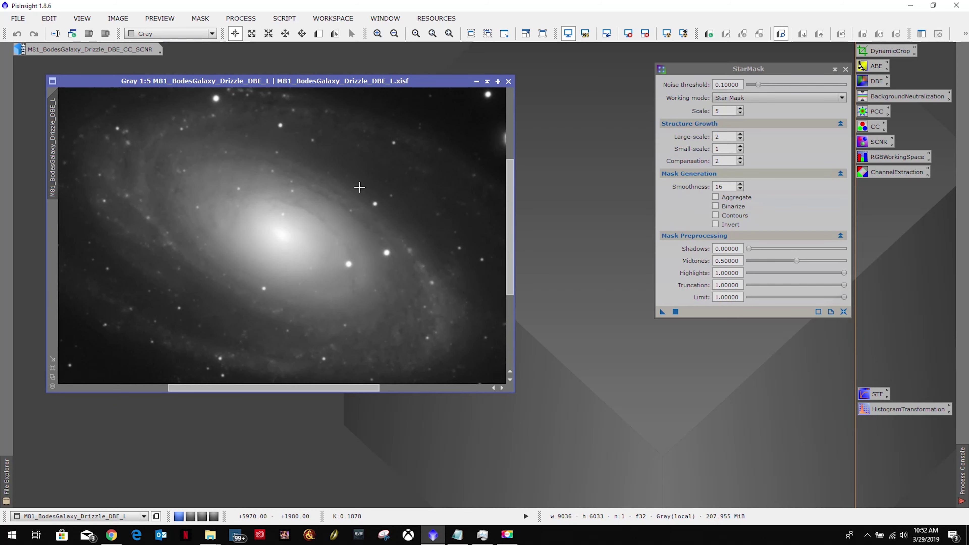
{"action": "left_click_drag", "start_coordinate": [510, 263], "coordinate": [510, 190]}
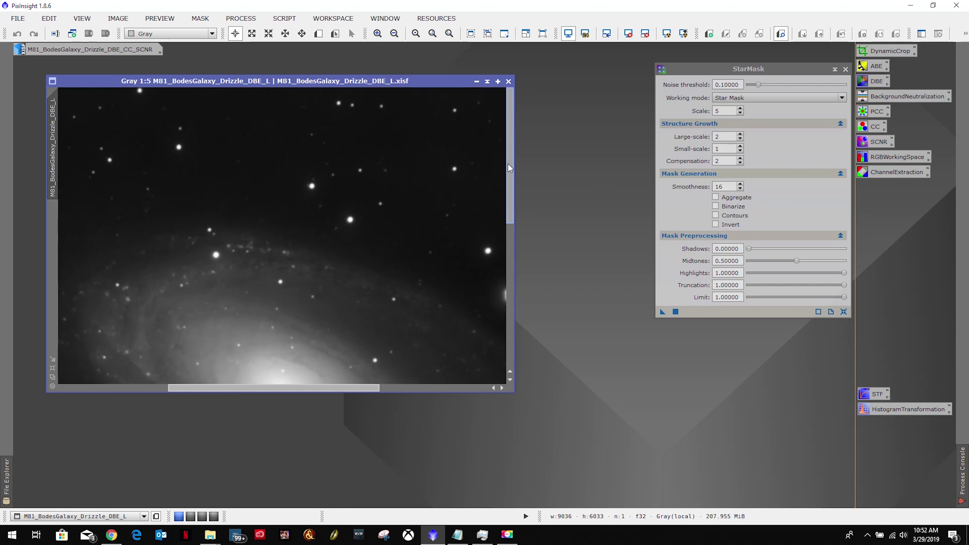
{"action": "left_click_drag", "start_coordinate": [218, 167], "coordinate": [391, 156]}
{"action": "left_click_drag", "start_coordinate": [508, 144], "coordinate": [521, 226]}
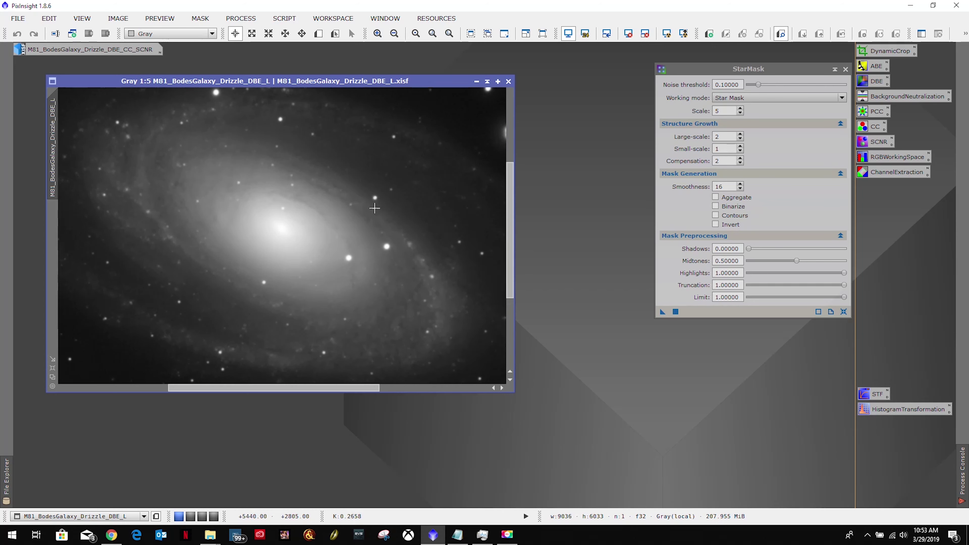
{"action": "left_click_drag", "start_coordinate": [509, 244], "coordinate": [502, 168]}
{"action": "scroll", "coordinate": [324, 170], "scroll_direction": "up", "scroll_amount": 3}
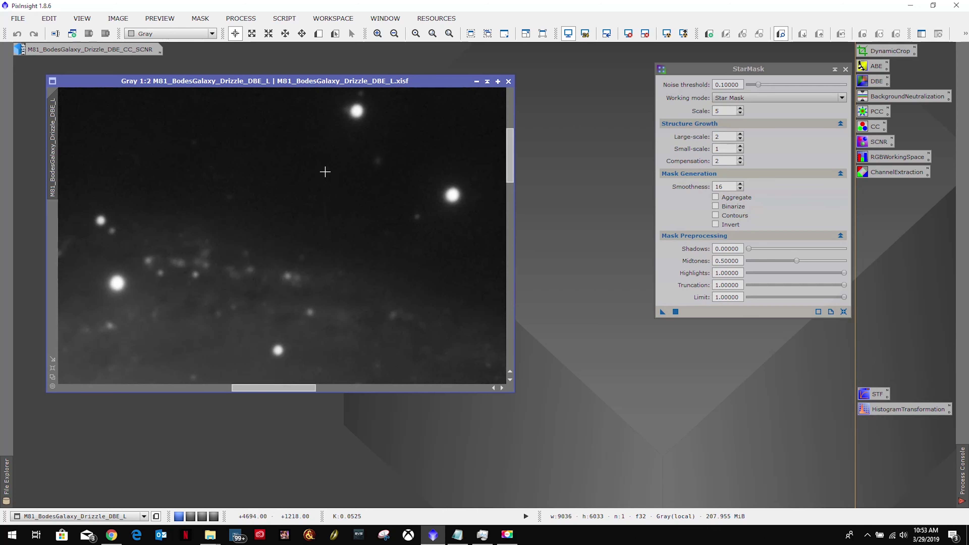
{"action": "left_click_drag", "start_coordinate": [291, 388], "coordinate": [464, 389]}
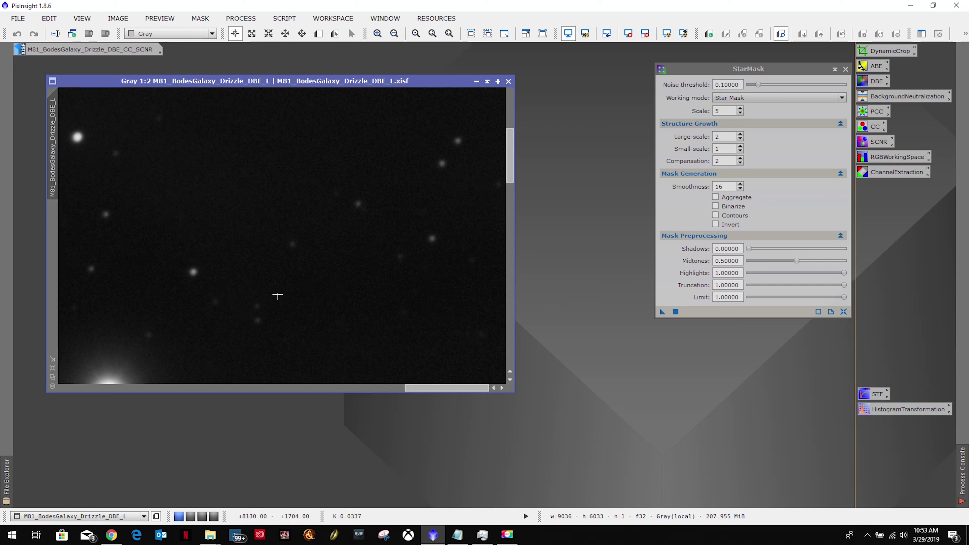
{"action": "left_click", "coordinate": [317, 268]}
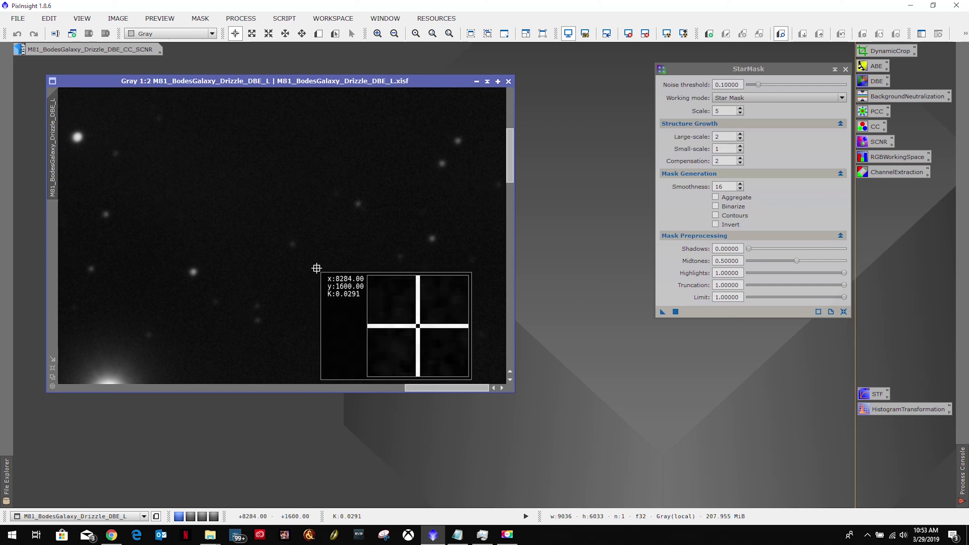
{"action": "left_click_drag", "start_coordinate": [317, 268], "coordinate": [257, 306]}
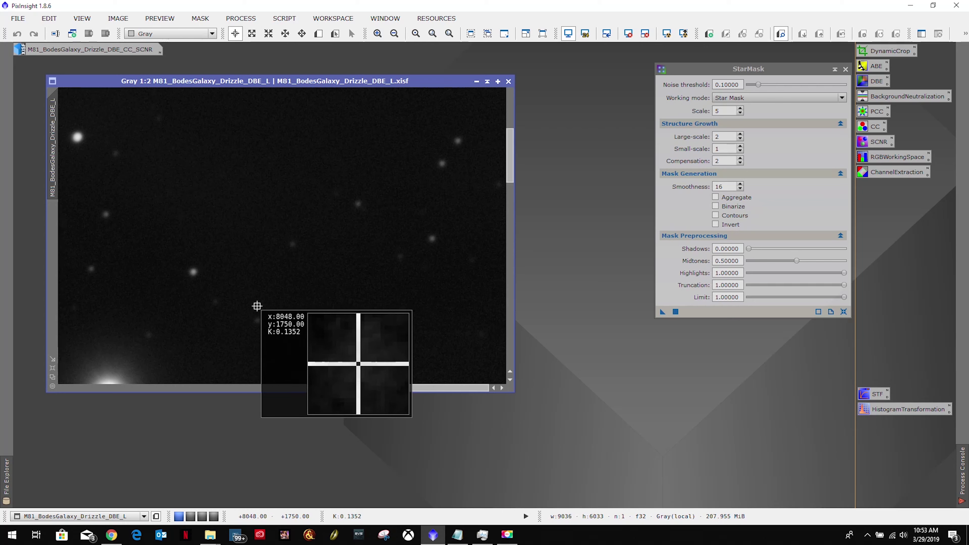
{"action": "left_click_drag", "start_coordinate": [257, 307], "coordinate": [215, 301]}
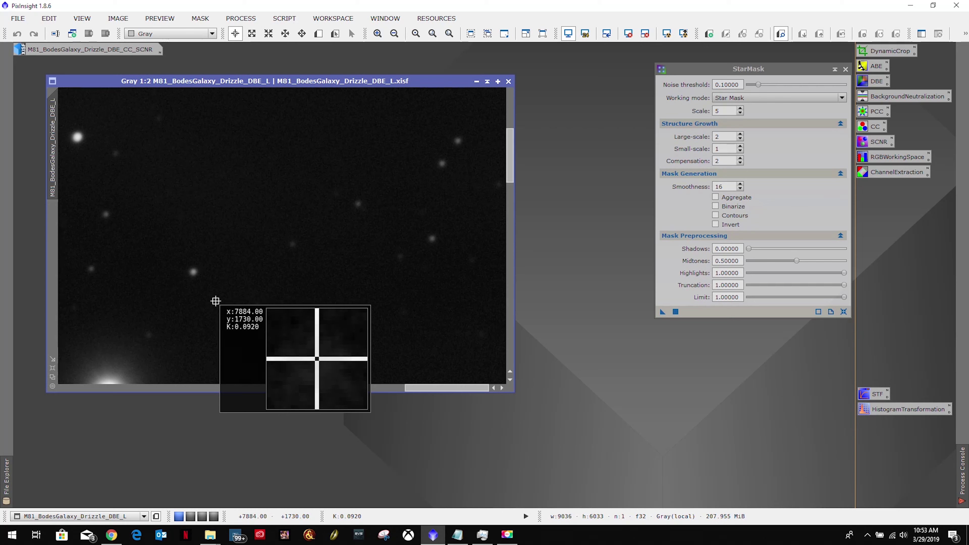
{"action": "left_click_drag", "start_coordinate": [215, 301], "coordinate": [215, 301]}
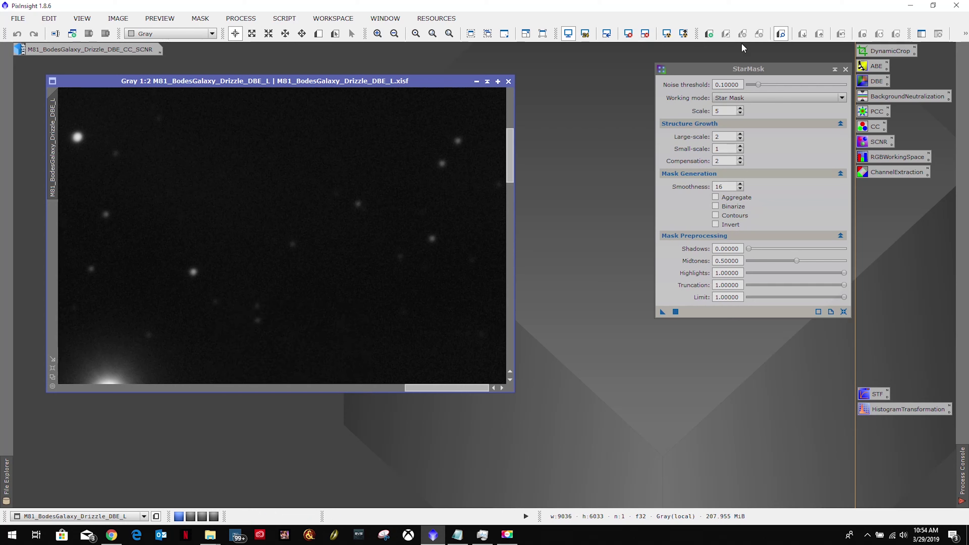
Set the StarMask noise threshold to 0.07, checking it against the faint star and background pixel values.
{"action": "left_click", "coordinate": [728, 84]}
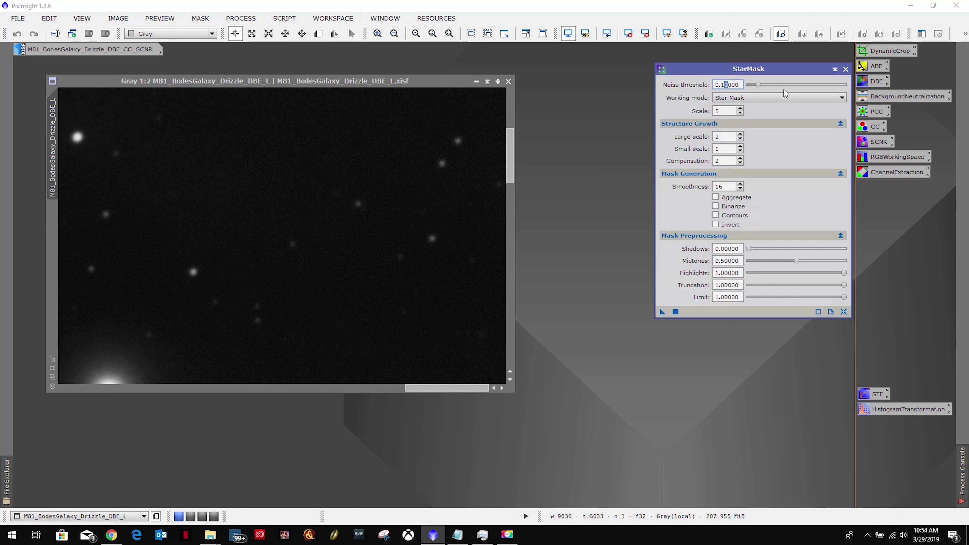
{"action": "type", "text": "9"}
{"action": "left_click_drag", "start_coordinate": [217, 295], "coordinate": [215, 302]}
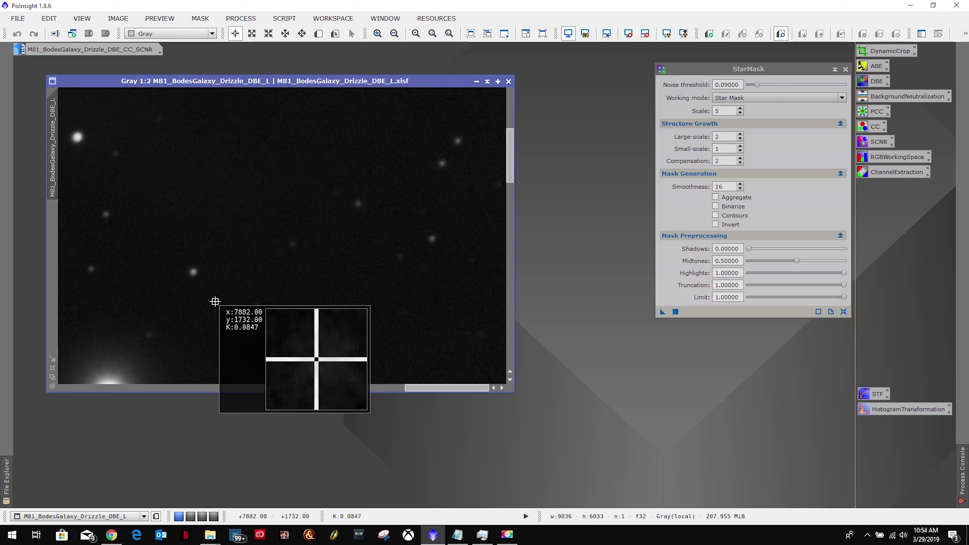
{"action": "left_click_drag", "start_coordinate": [214, 302], "coordinate": [215, 301]}
{"action": "left_click", "coordinate": [728, 83]}
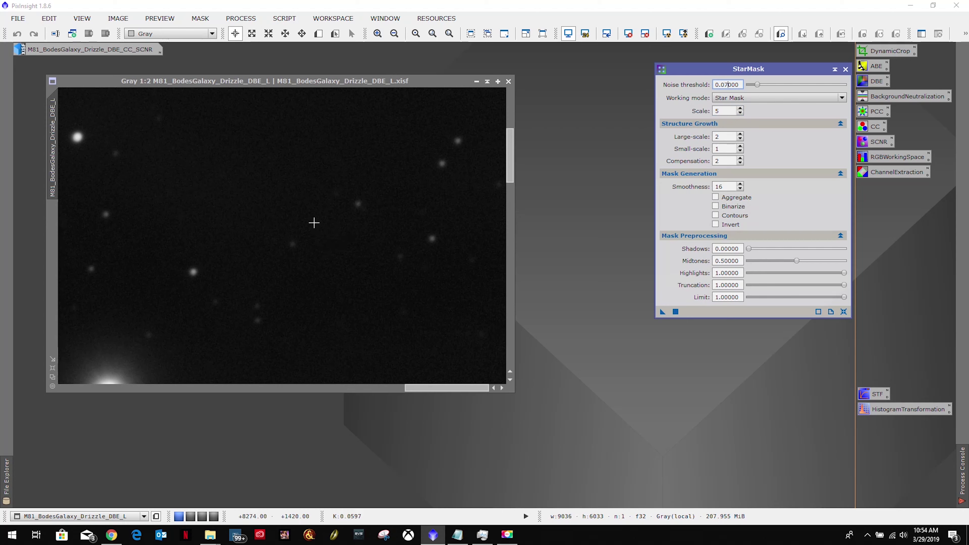
{"action": "left_click_drag", "start_coordinate": [276, 194], "coordinate": [187, 146]}
{"action": "right_click", "coordinate": [186, 146]}
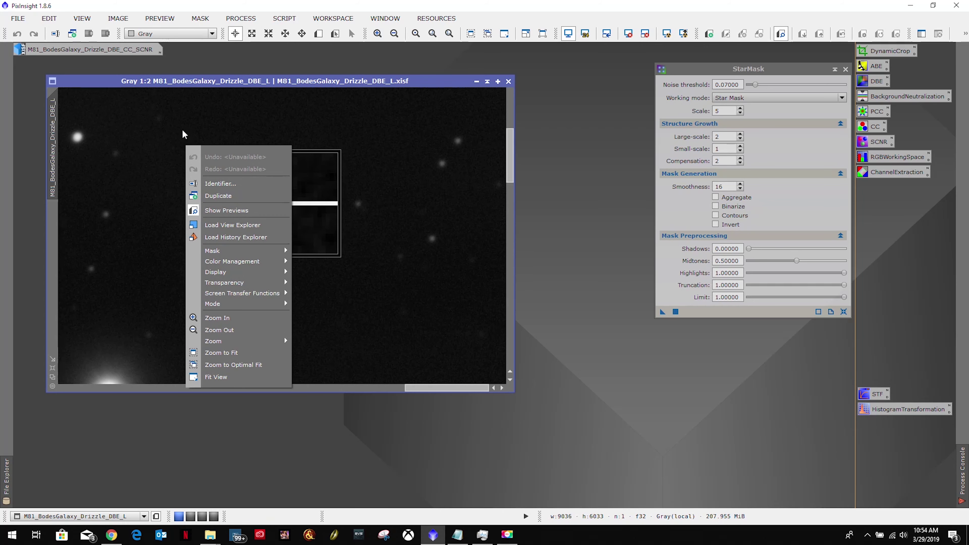
{"action": "left_click", "coordinate": [185, 134]}
Generate a trial star mask from the whole luminance image and close it without keeping it.
{"action": "scroll", "coordinate": [338, 271], "scroll_direction": "down", "scroll_amount": 8}
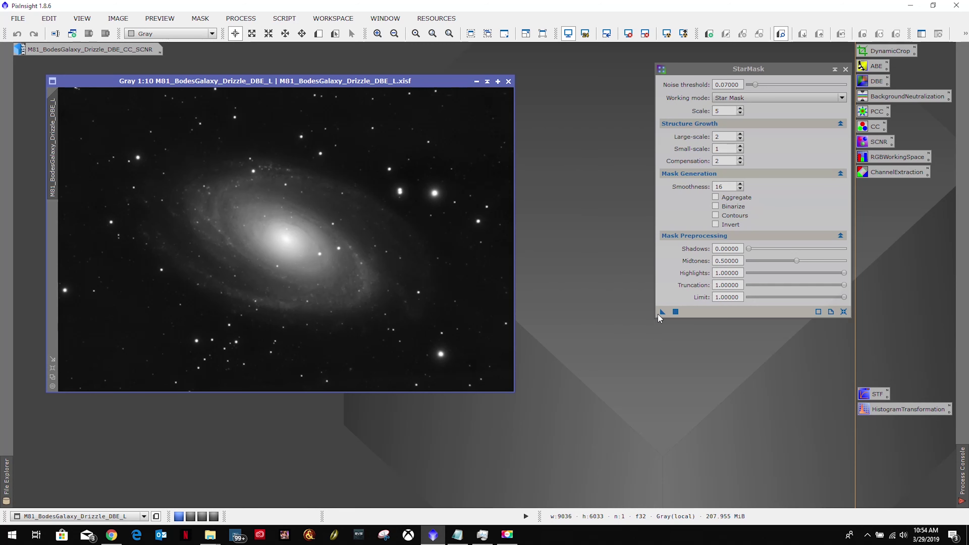
{"action": "left_click_drag", "start_coordinate": [307, 81], "coordinate": [275, 62]}
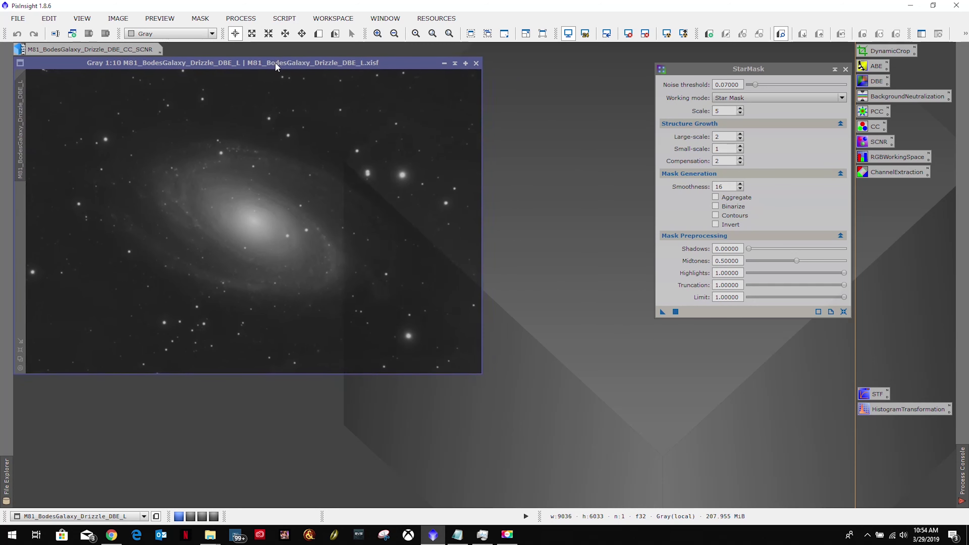
{"action": "left_click_drag", "start_coordinate": [660, 311], "coordinate": [311, 267]}
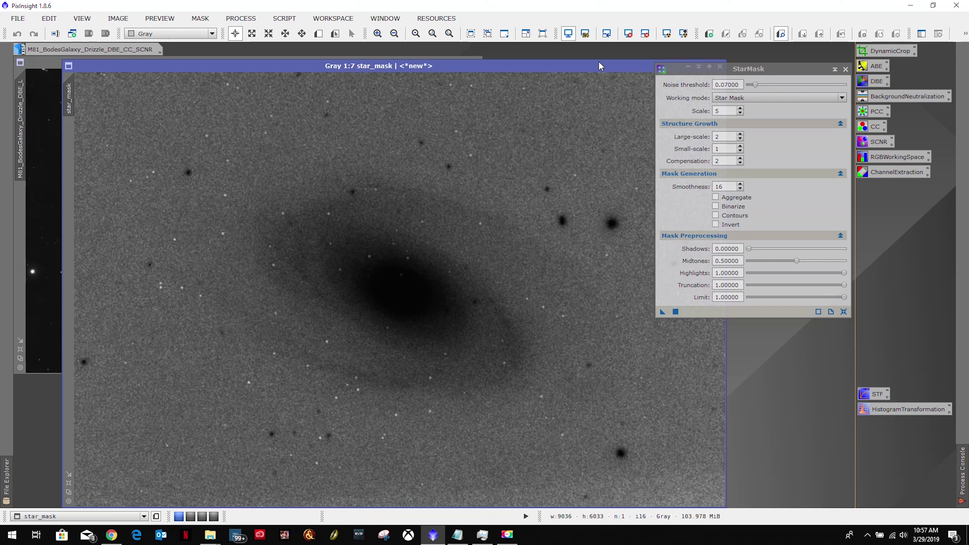
{"action": "left_click_drag", "start_coordinate": [598, 72], "coordinate": [507, 70]}
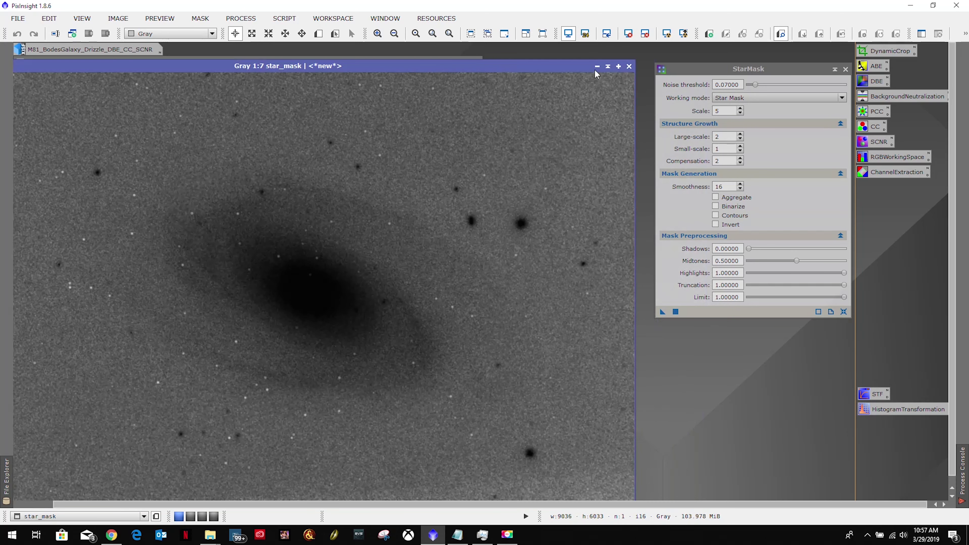
{"action": "left_click", "coordinate": [629, 66]}
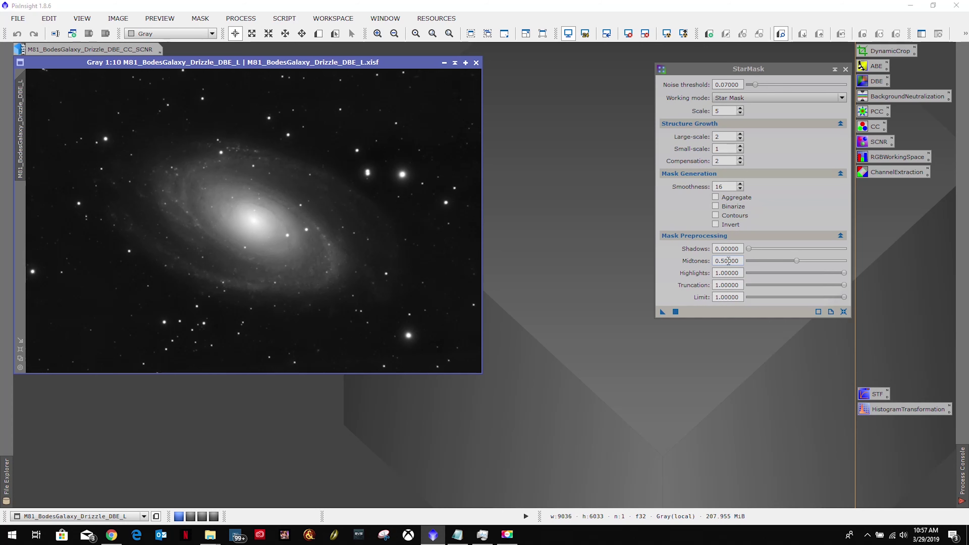
Set the mask preprocessing midtones to 0.25 and generate a new star mask from the luminance image.
{"action": "left_click", "coordinate": [725, 261]}
{"action": "left_click_drag", "start_coordinate": [725, 261], "coordinate": [720, 261]}
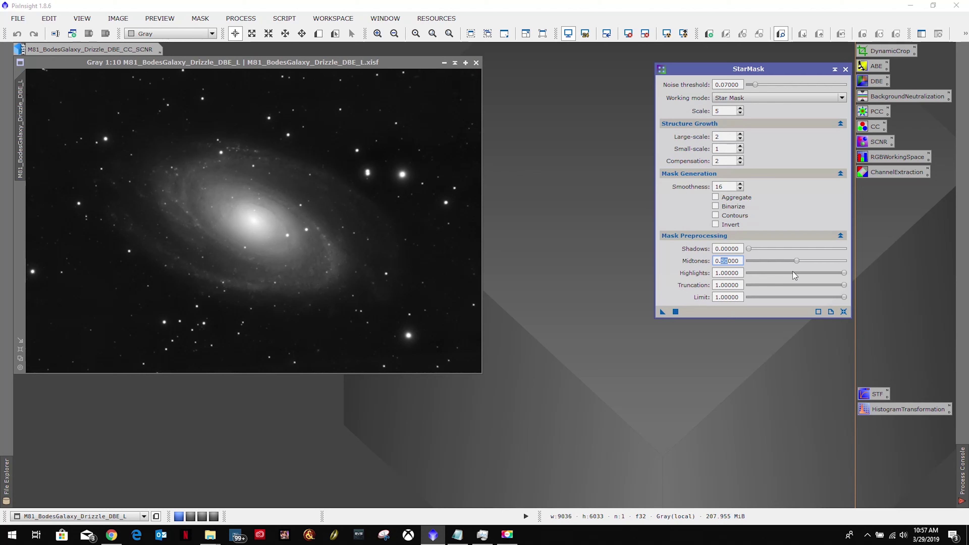
{"action": "type", "text": "25"}
{"action": "left_click_drag", "start_coordinate": [663, 311], "coordinate": [435, 270]}
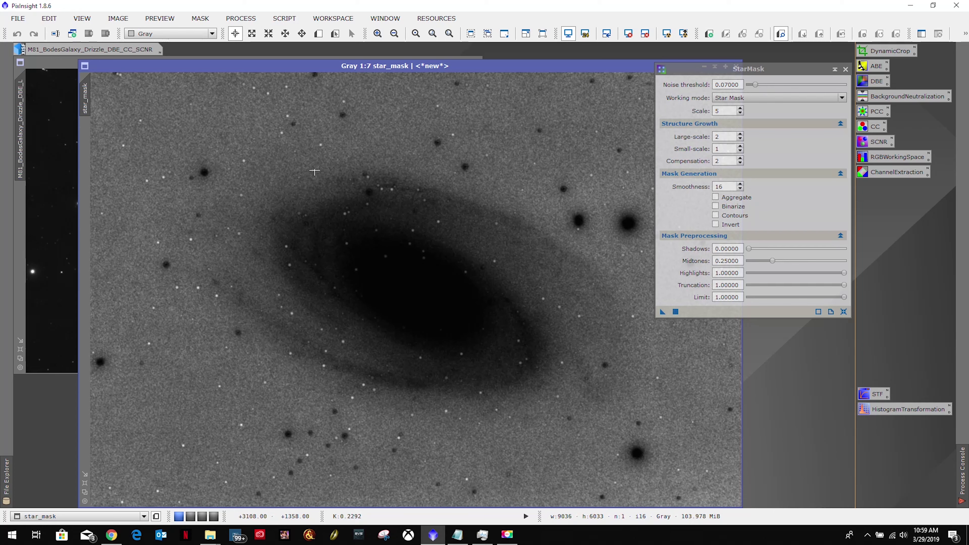
Set the StarMask noise threshold to 0.08, the scale to 6 and the large-scale structure growth to 0.
{"action": "left_click", "coordinate": [726, 85]}
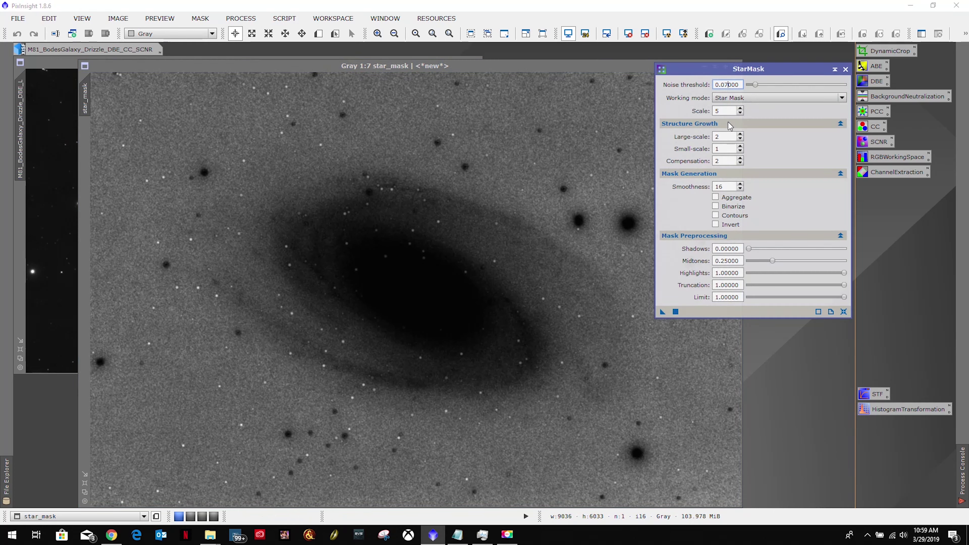
{"action": "key", "text": "BackSpace"}
{"action": "left_click", "coordinate": [740, 108]}
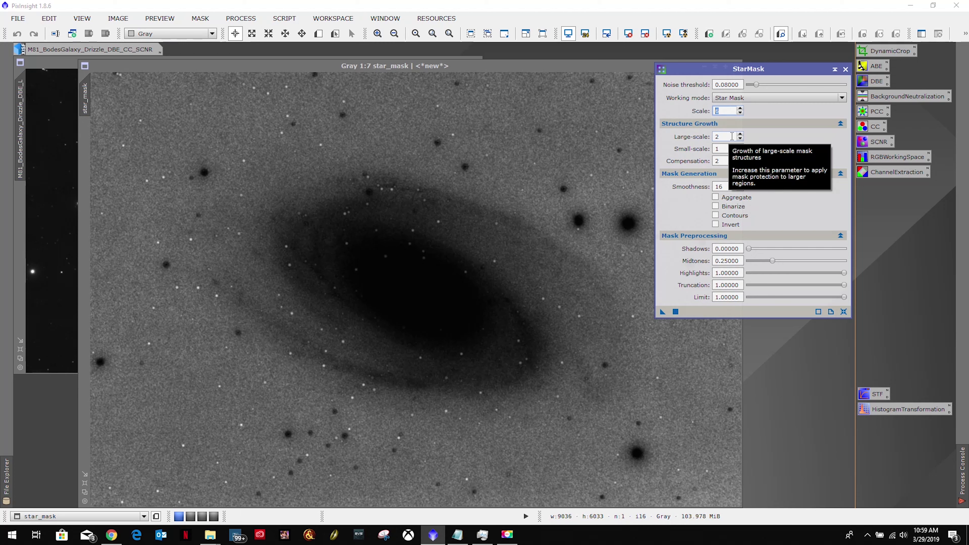
{"action": "left_click", "coordinate": [731, 137]}
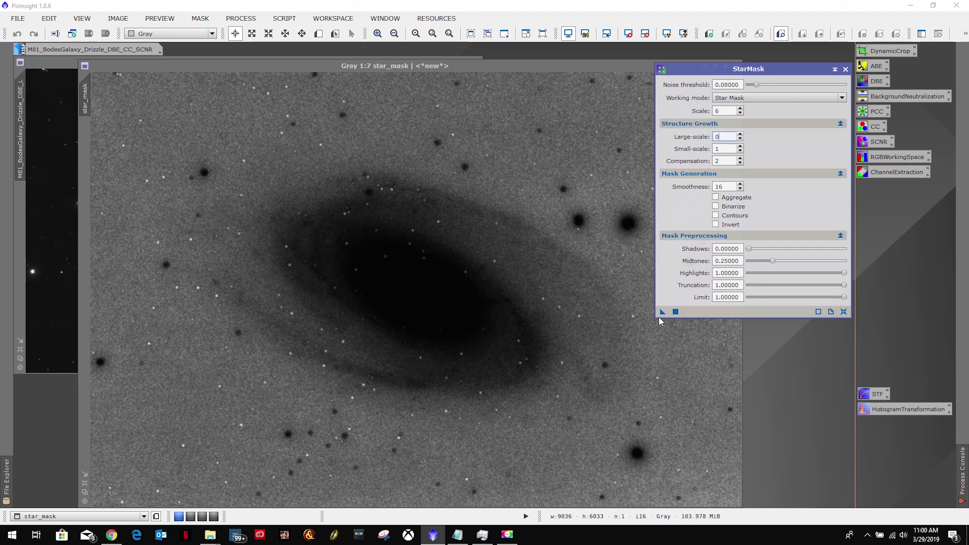
Close the previous star mask and generate a new one from the luminance image with the revised settings.
{"action": "mouse_move", "coordinate": [663, 312]}
{"action": "left_mouse_down"}
{"action": "mouse_move", "coordinate": [511, 316]}
{"action": "mouse_move", "coordinate": [668, 315]}
{"action": "left_mouse_up"}
{"action": "left_click_drag", "start_coordinate": [562, 69], "coordinate": [423, 67]}
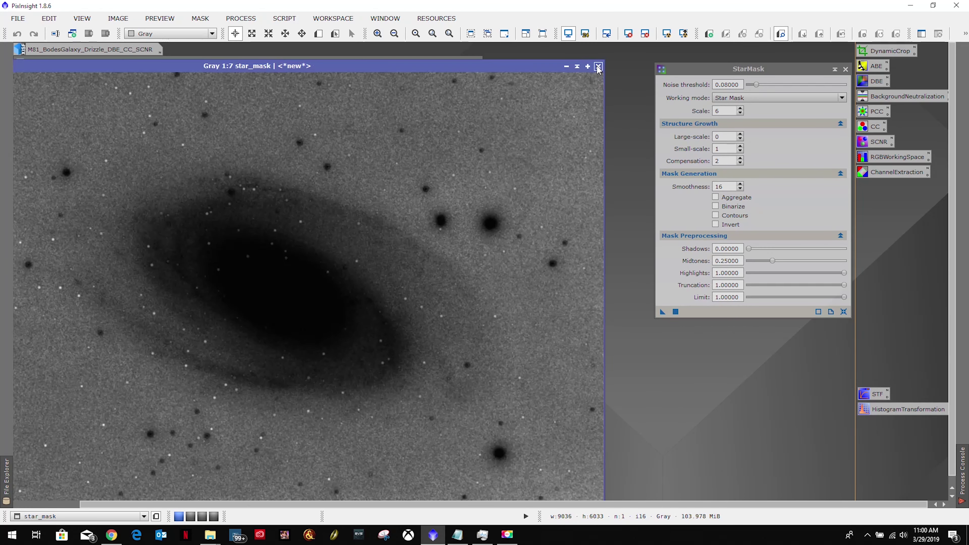
{"action": "left_click", "coordinate": [597, 67]}
{"action": "left_click_drag", "start_coordinate": [663, 312], "coordinate": [422, 257]}
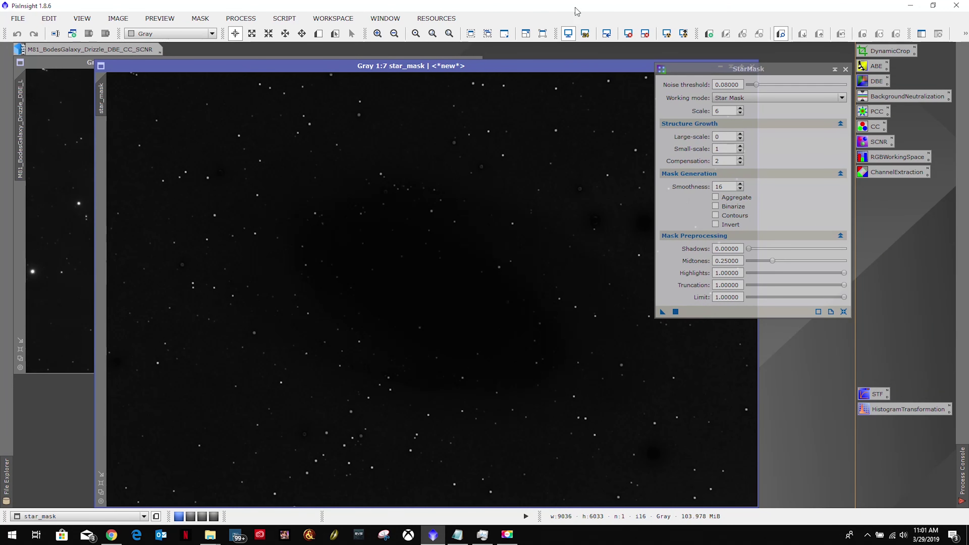
Enlarge the luminance image window to the mask's 1:7 zoom and align the star mask window exactly over it.
{"action": "left_click_drag", "start_coordinate": [544, 70], "coordinate": [512, 76]}
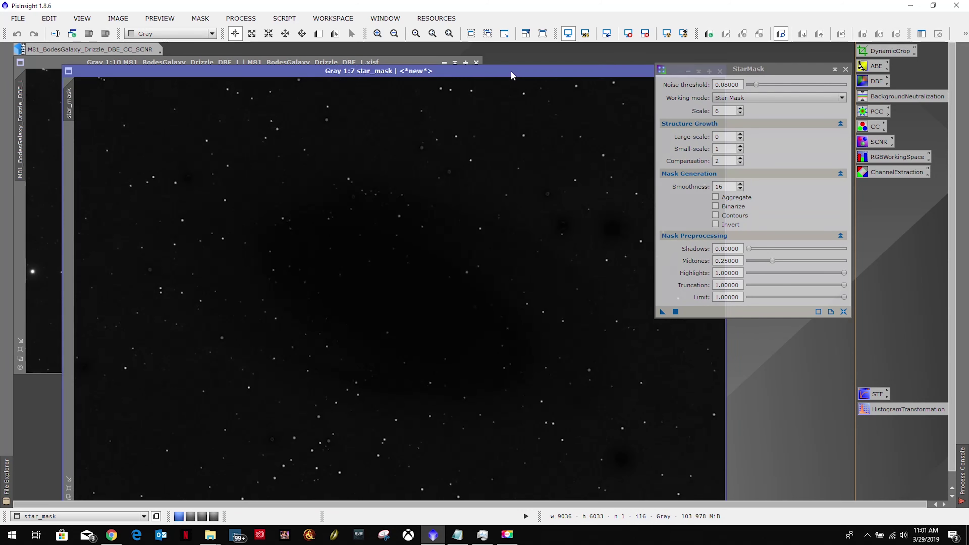
{"action": "left_click", "coordinate": [276, 63]}
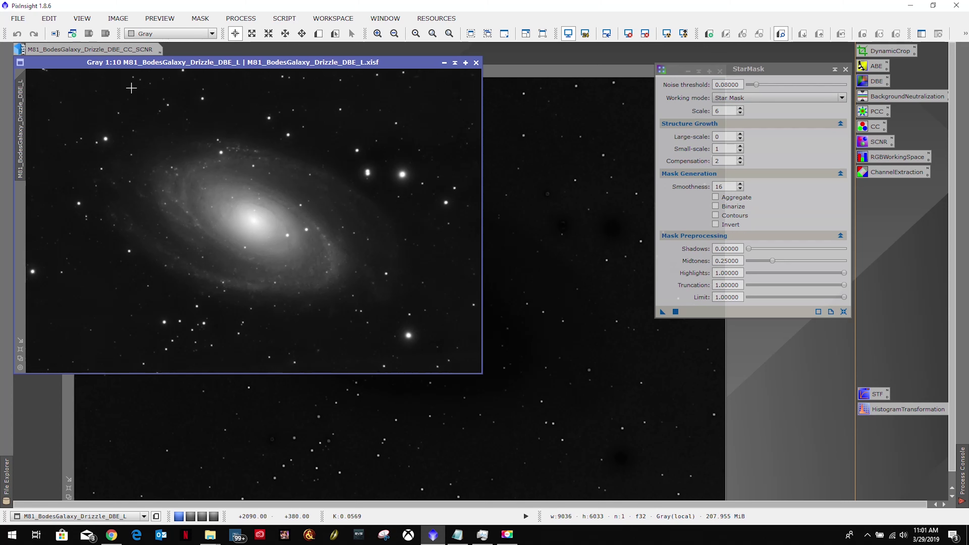
{"action": "left_click", "coordinate": [21, 349]}
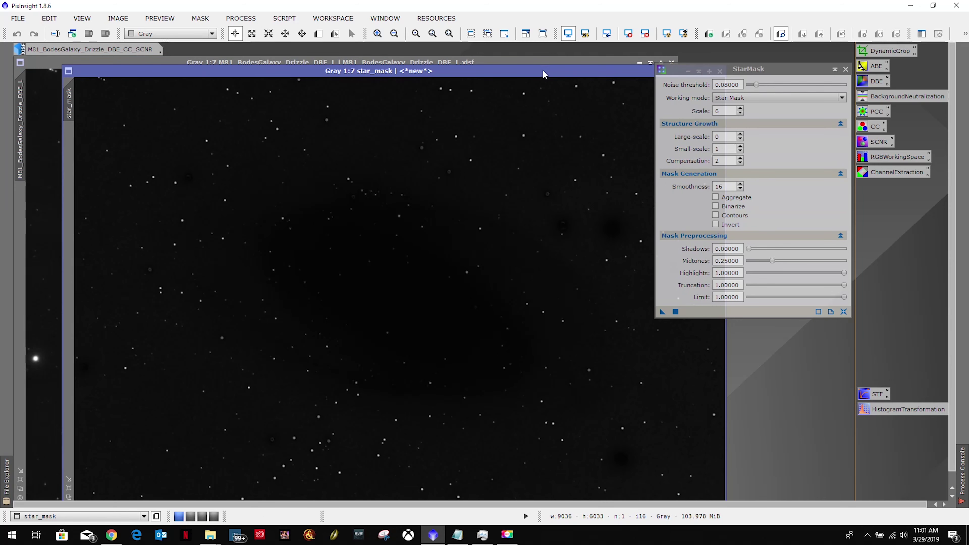
{"action": "left_click", "coordinate": [505, 62]}
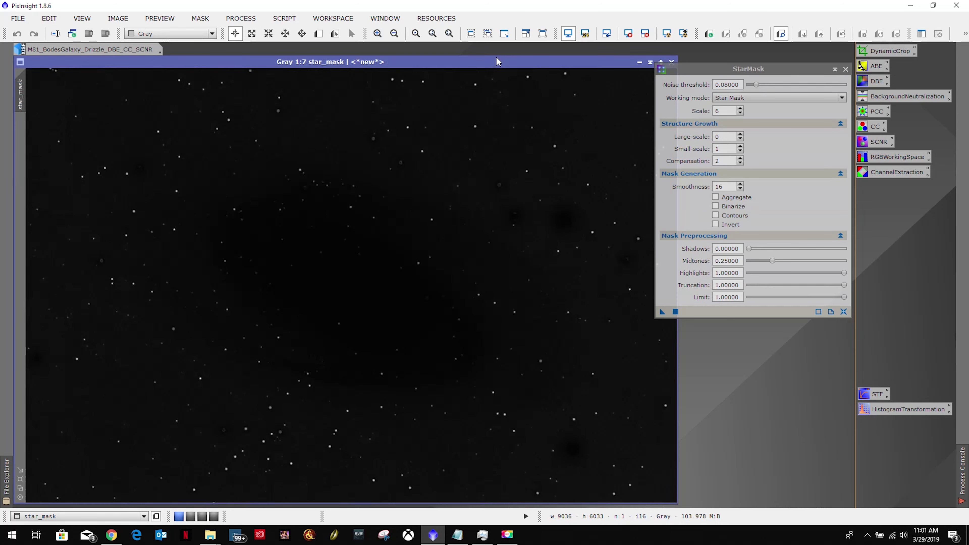
Compare the star mask with the luminance image underneath, alternating between them to check how well the mask matches the stars.
{"action": "key", "text": "ctrl+Tab"}
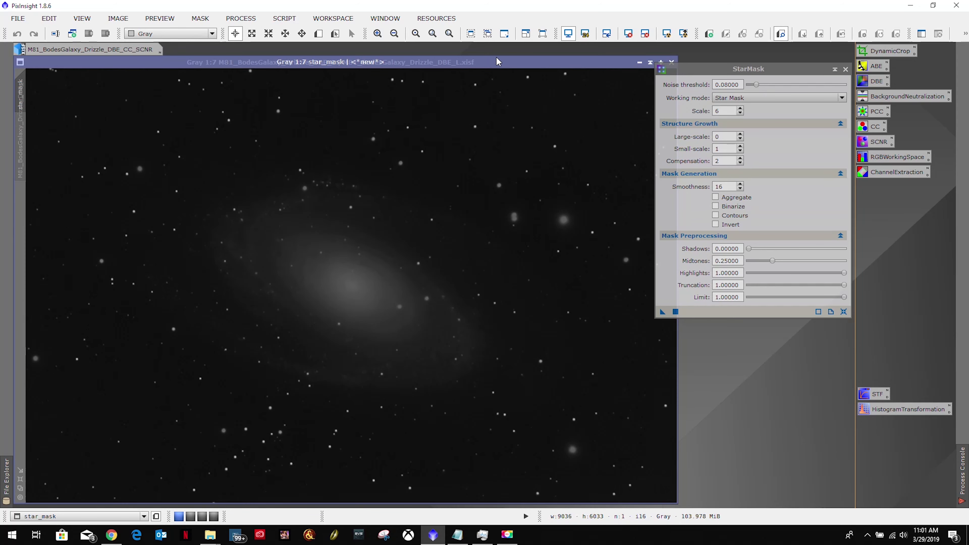
{"action": "key", "text": "ctrl+Tab"}
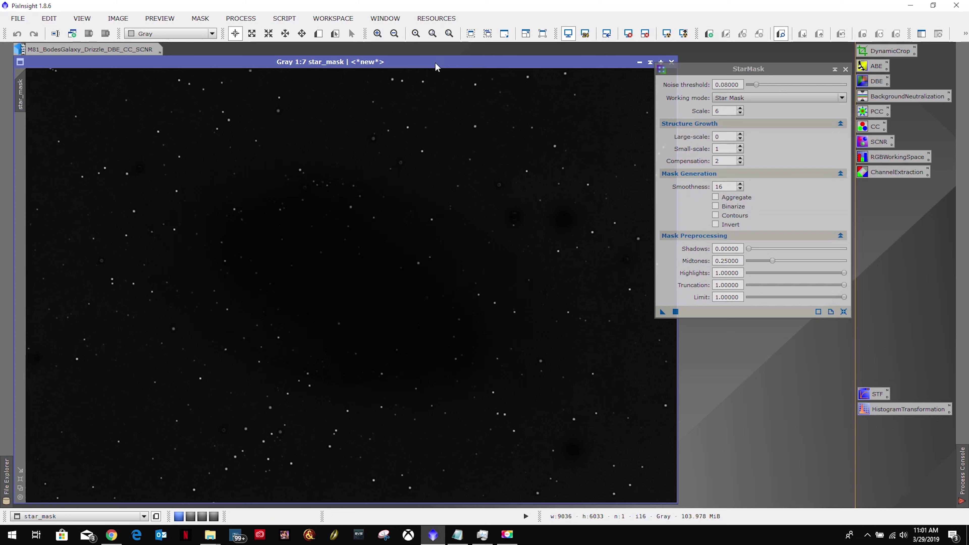
{"action": "key", "text": "ctrl+Tab"}
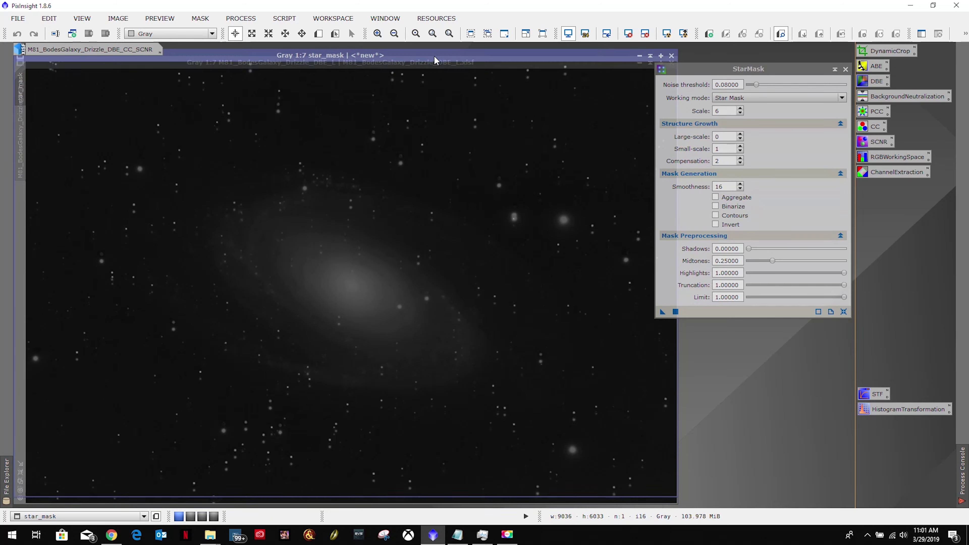
{"action": "key", "text": "ctrl+Tab"}
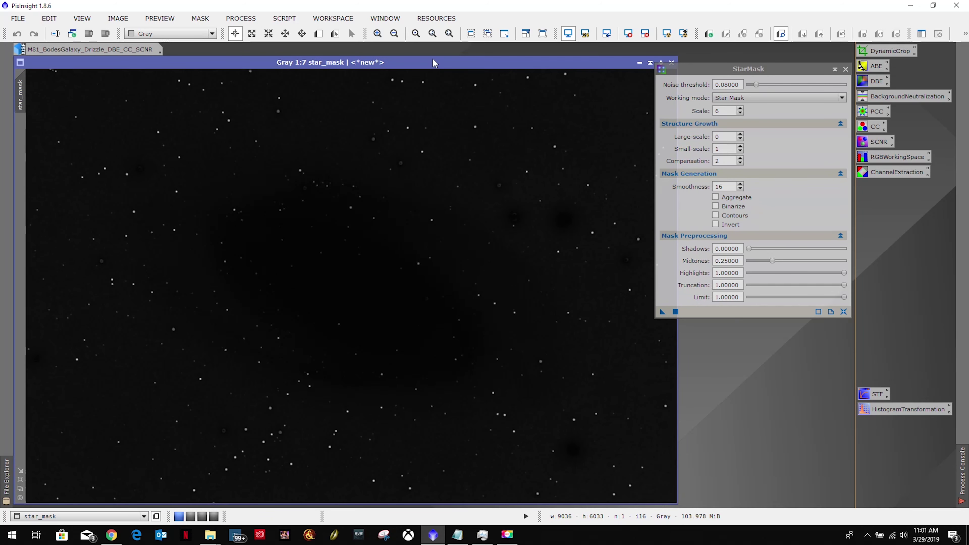
{"action": "key", "text": "ctrl+Tab"}
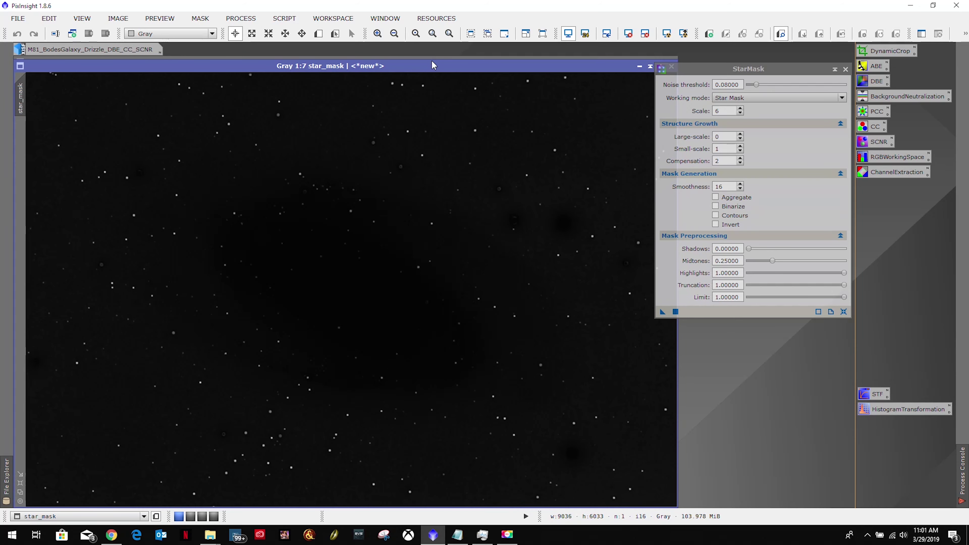
{"action": "left_click", "coordinate": [429, 65]}
{"action": "mouse_move", "coordinate": [428, 62]}
{"action": "left_mouse_down"}
{"action": "mouse_move", "coordinate": [427, 54]}
{"action": "mouse_move", "coordinate": [427, 62]}
{"action": "left_mouse_up"}
{"action": "left_click", "coordinate": [427, 62]}
{"action": "left_click_drag", "start_coordinate": [428, 65], "coordinate": [428, 56]}
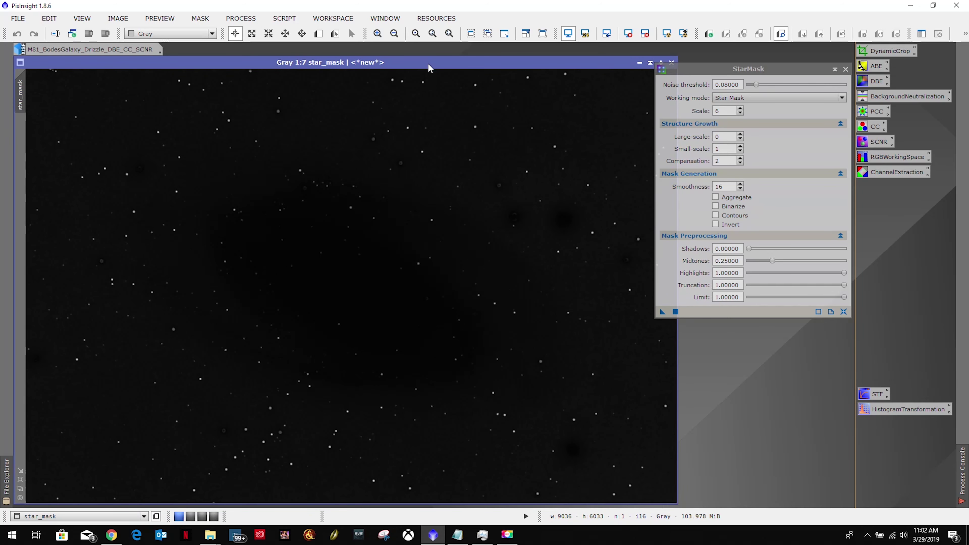
{"action": "left_click", "coordinate": [428, 65]}
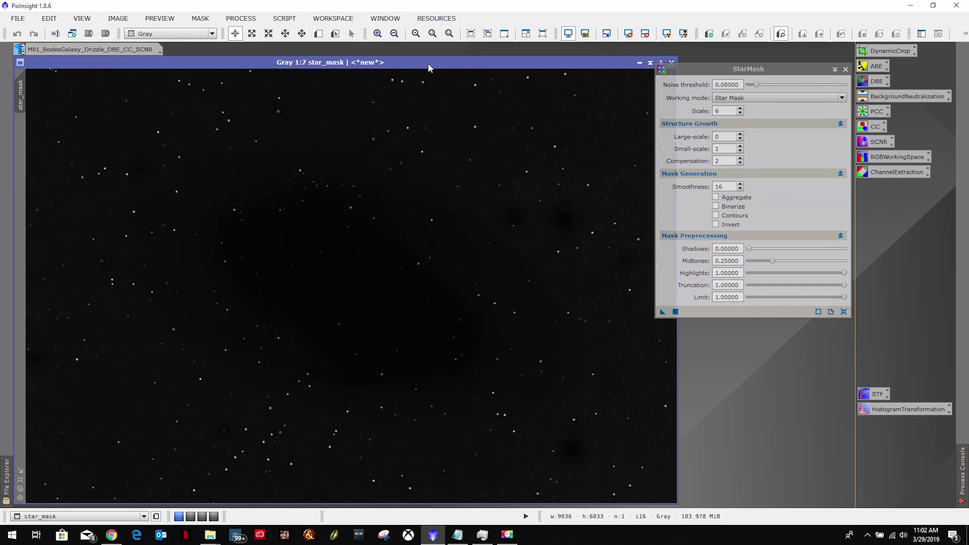
{"action": "left_click", "coordinate": [429, 66]}
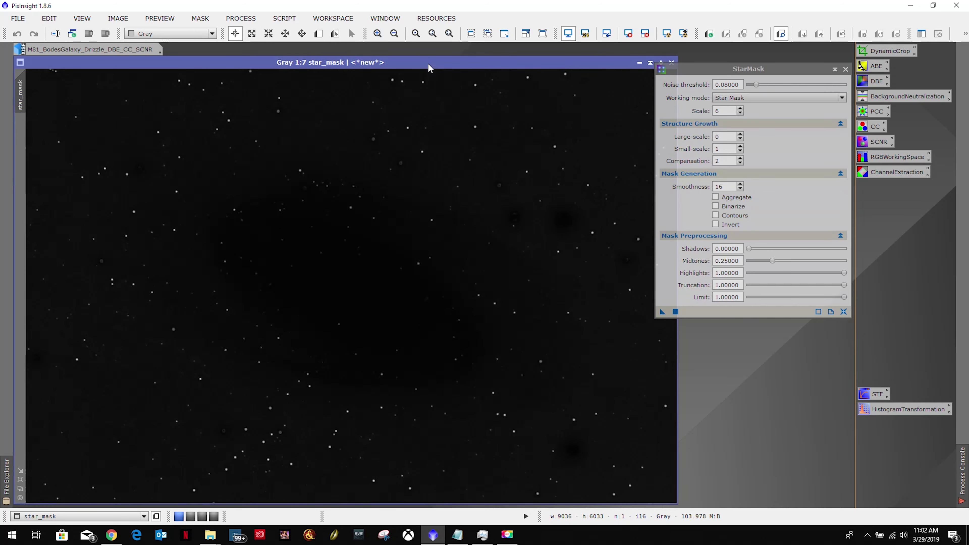
{"action": "left_click_drag", "start_coordinate": [429, 64], "coordinate": [429, 65]}
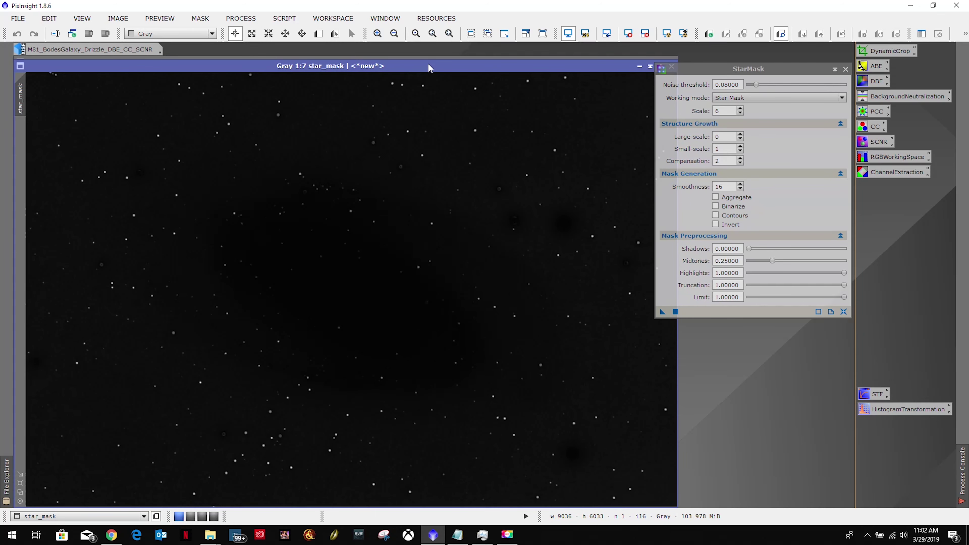
{"action": "left_click", "coordinate": [429, 65]}
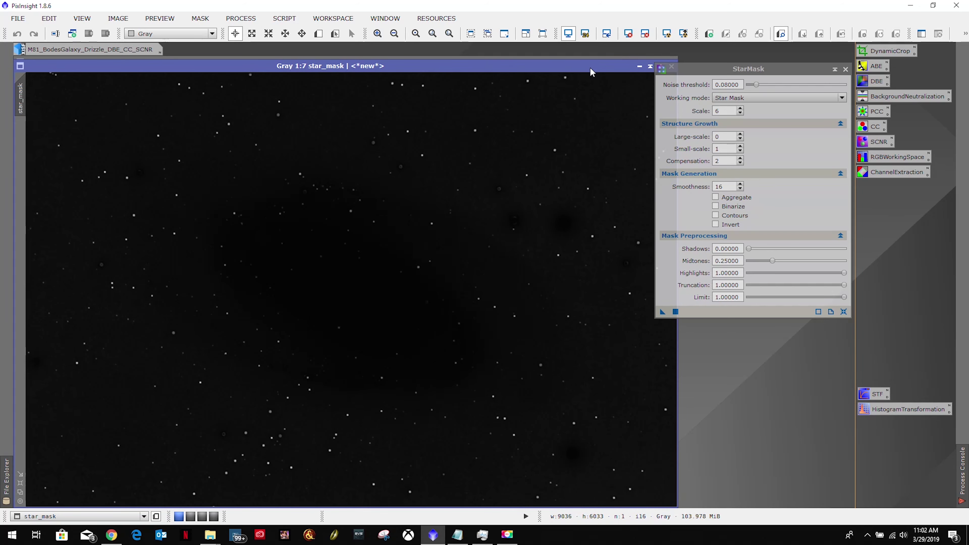
{"action": "left_click_drag", "start_coordinate": [496, 65], "coordinate": [499, 67]}
{"action": "left_click", "coordinate": [629, 115]}
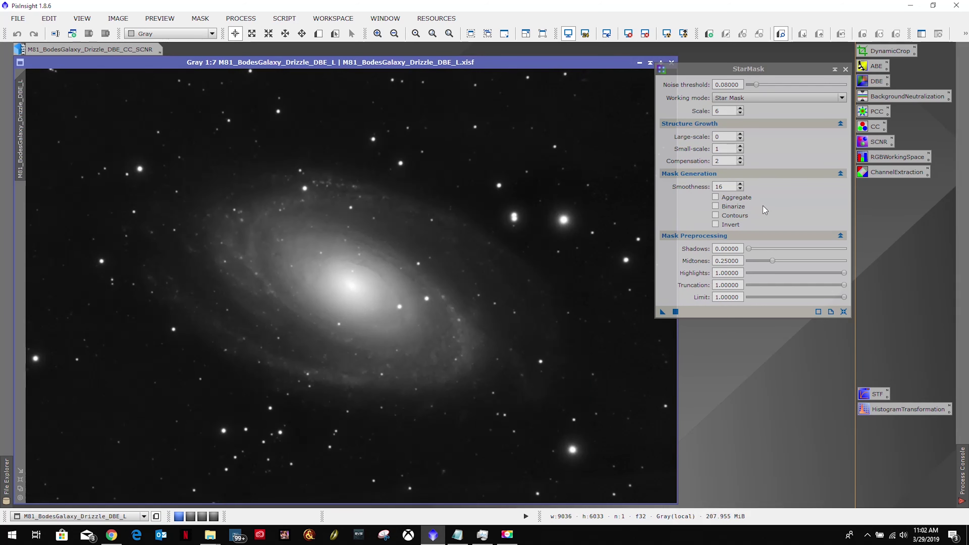
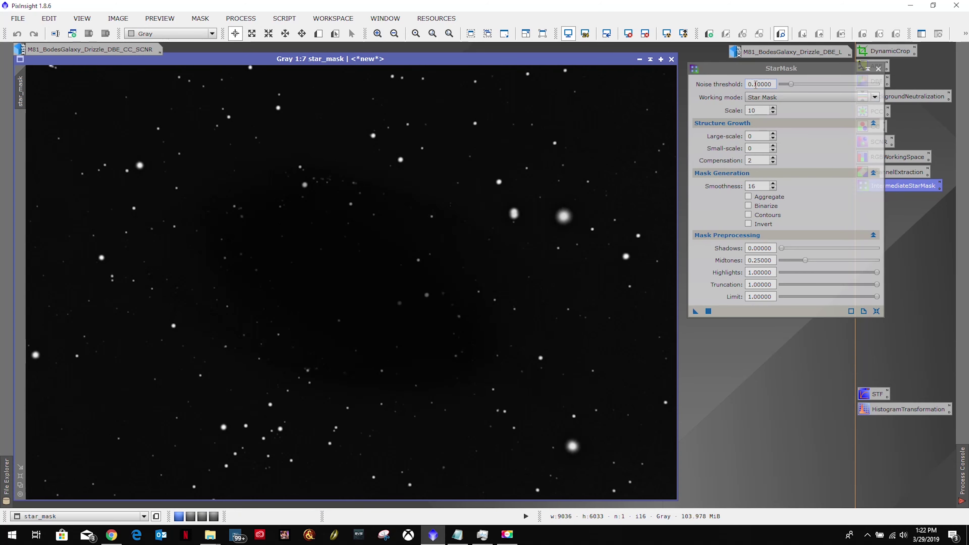
Set the StarMask smoothness to 8 and enable the Binarize option.
{"action": "double_click", "coordinate": [758, 186]}
{"action": "type", "text": "8"}
{"action": "left_click", "coordinate": [748, 206]}
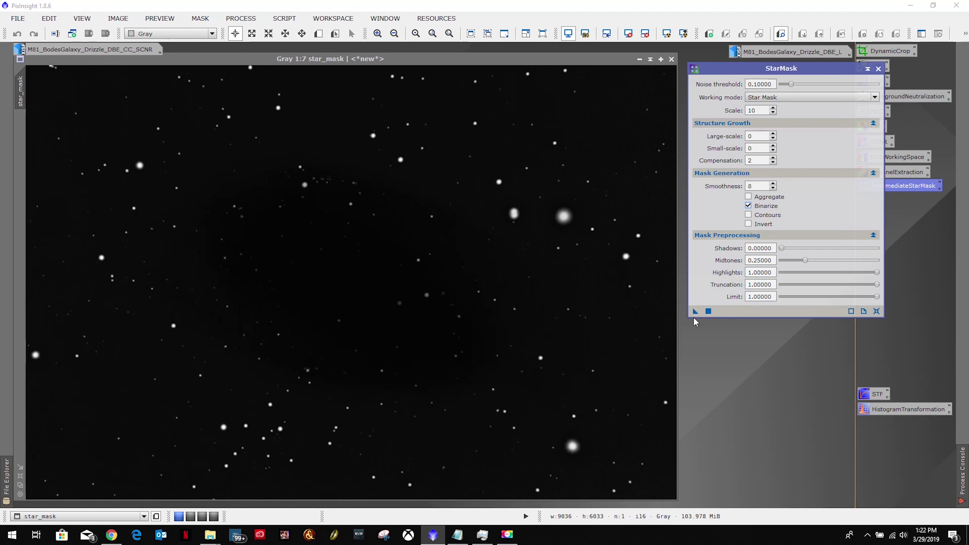
Generate a binarized mask from the existing star_mask image, inspect it beside the original and close it.
{"action": "left_click_drag", "start_coordinate": [693, 311], "coordinate": [393, 299]}
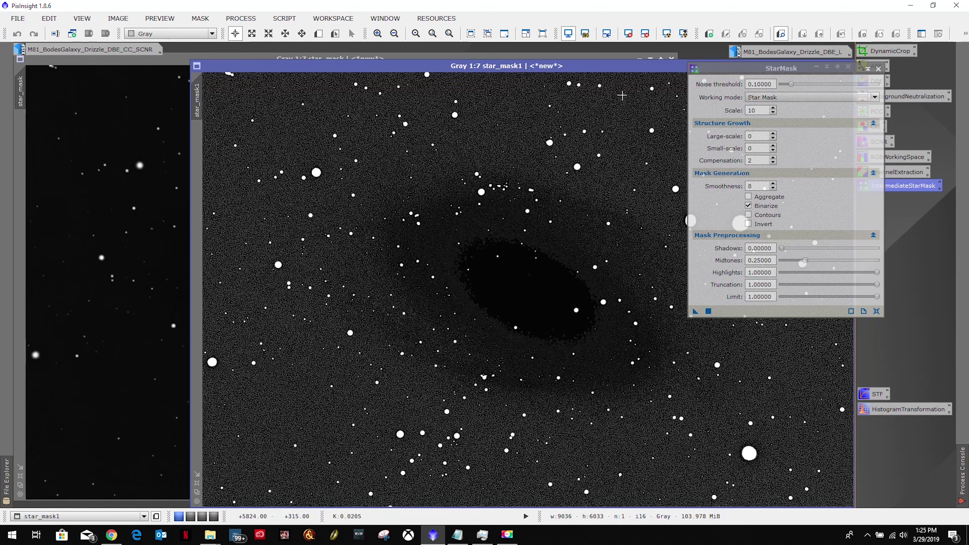
{"action": "left_click_drag", "start_coordinate": [623, 67], "coordinate": [437, 83]}
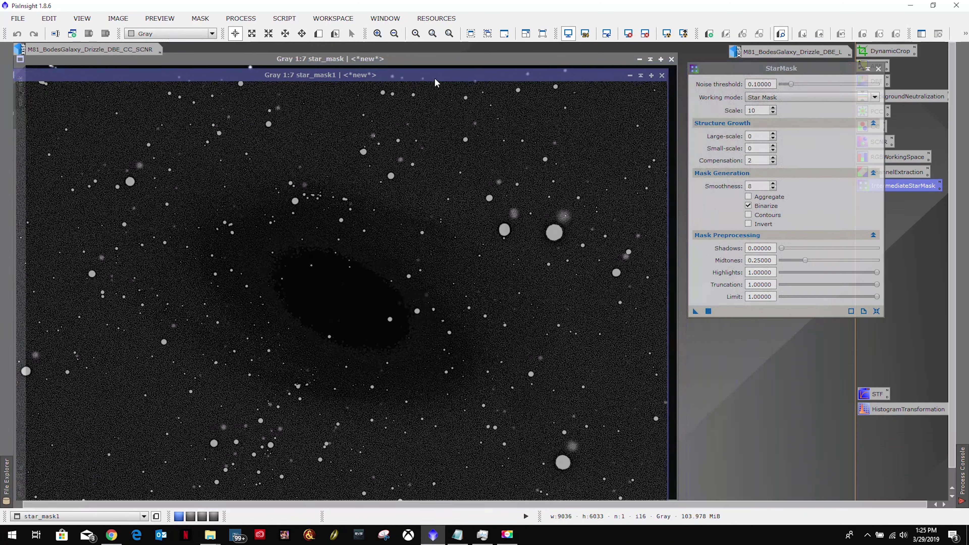
{"action": "left_click", "coordinate": [662, 75]}
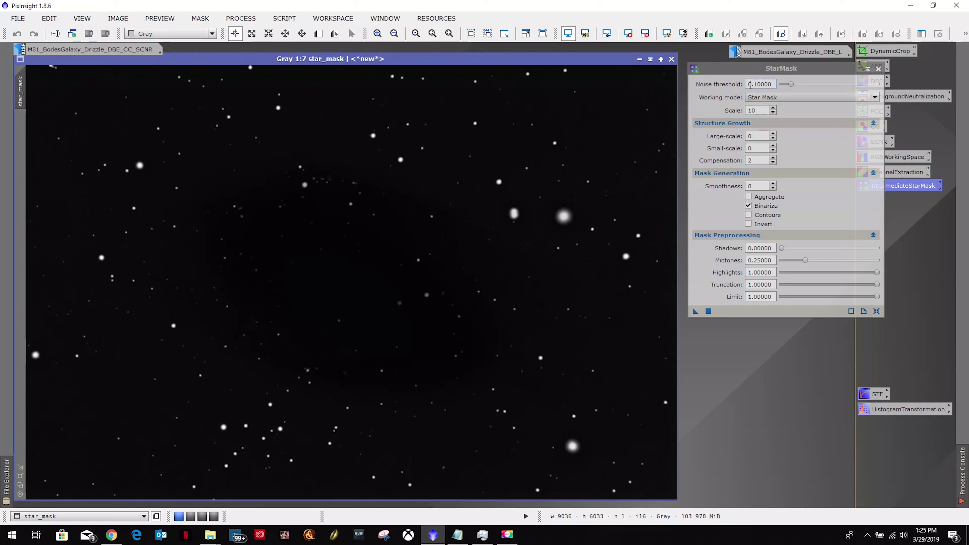
Set the StarMask noise threshold to 0.2 and generate another mask from the existing star_mask image.
{"action": "left_click", "coordinate": [759, 84]}
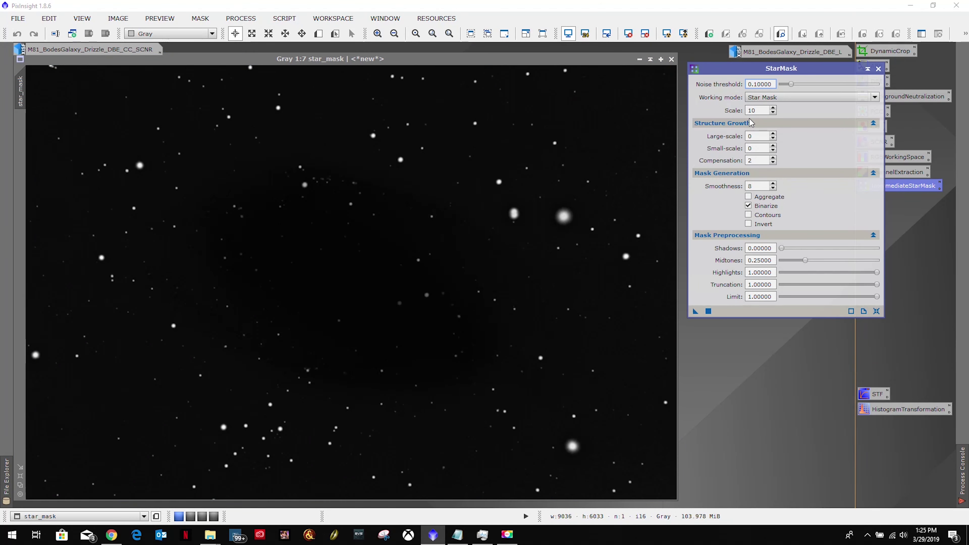
{"action": "key", "text": "BackSpace"}
{"action": "type", "text": "2"}
{"action": "left_click_drag", "start_coordinate": [694, 311], "coordinate": [462, 288]}
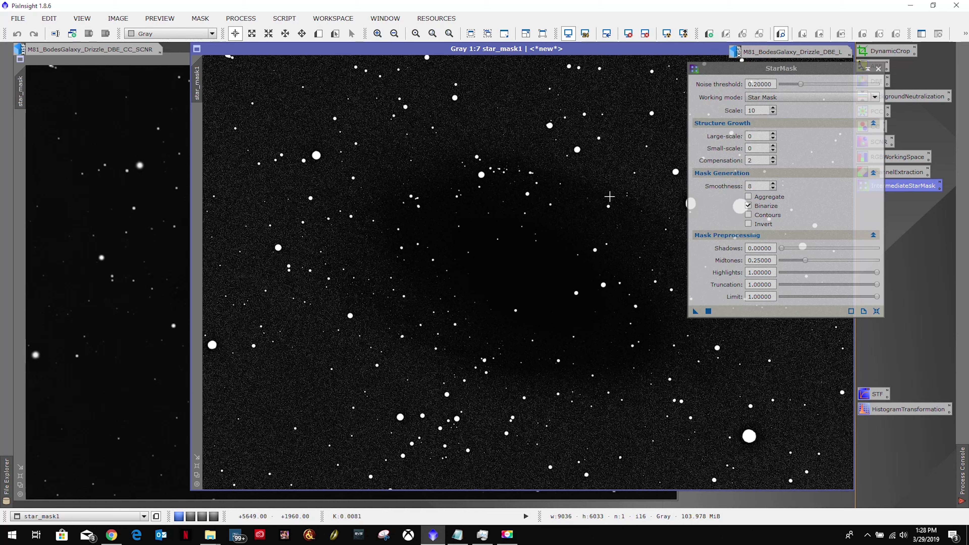
Minimize star_mask1 and star_mask, park them below the StarMask dialog, and restore the M81_BodesGalaxy_Drizzle_DBE_L luminance image.
{"action": "left_click_drag", "start_coordinate": [329, 353], "coordinate": [302, 356]}
{"action": "double_click", "coordinate": [693, 52]}
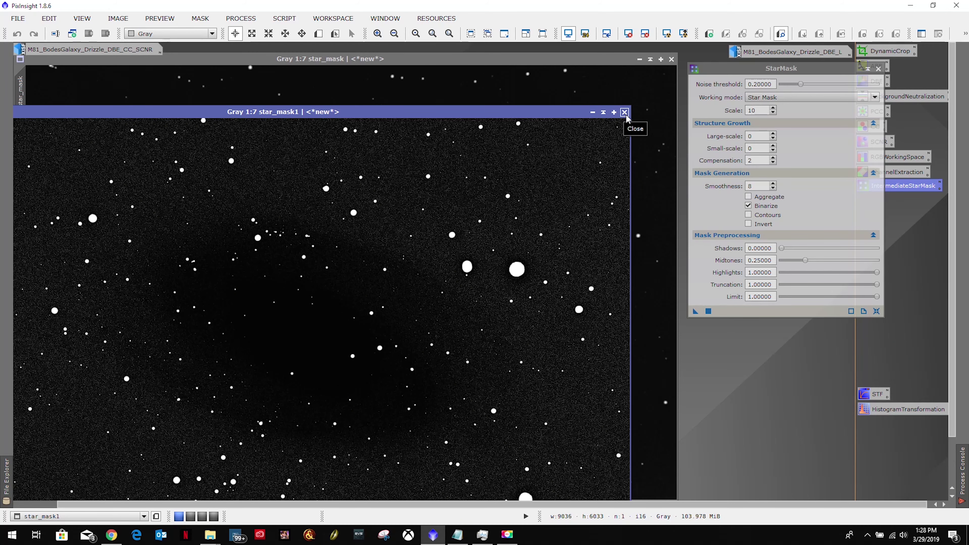
{"action": "left_click", "coordinate": [591, 112]}
{"action": "left_click_drag", "start_coordinate": [328, 336], "coordinate": [810, 341]}
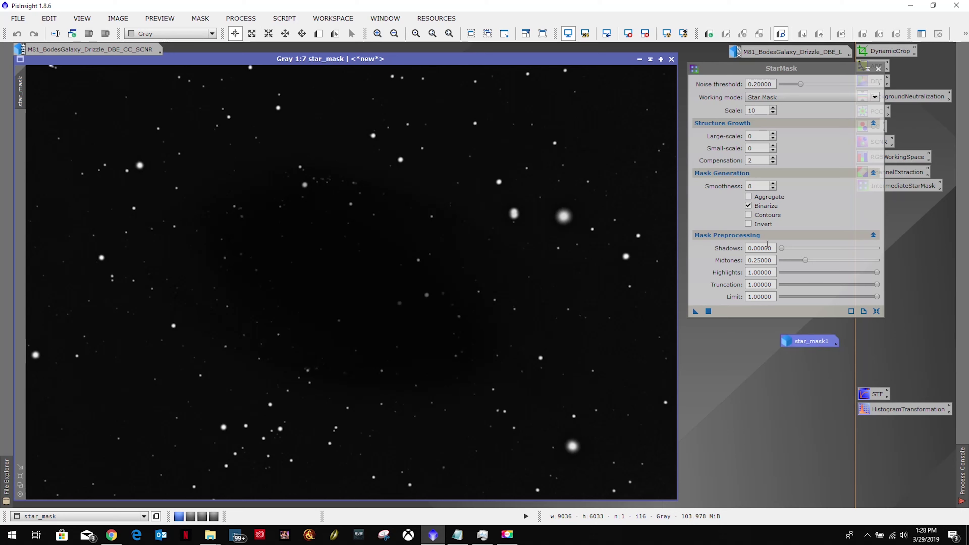
{"action": "left_click", "coordinate": [641, 61]}
{"action": "left_click_drag", "start_coordinate": [377, 292], "coordinate": [811, 334]}
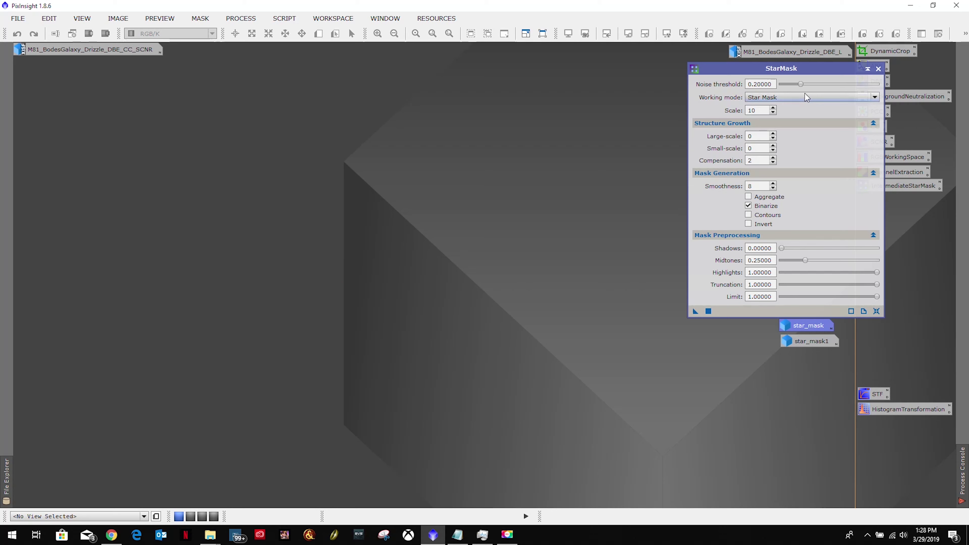
{"action": "double_click", "coordinate": [801, 51]}
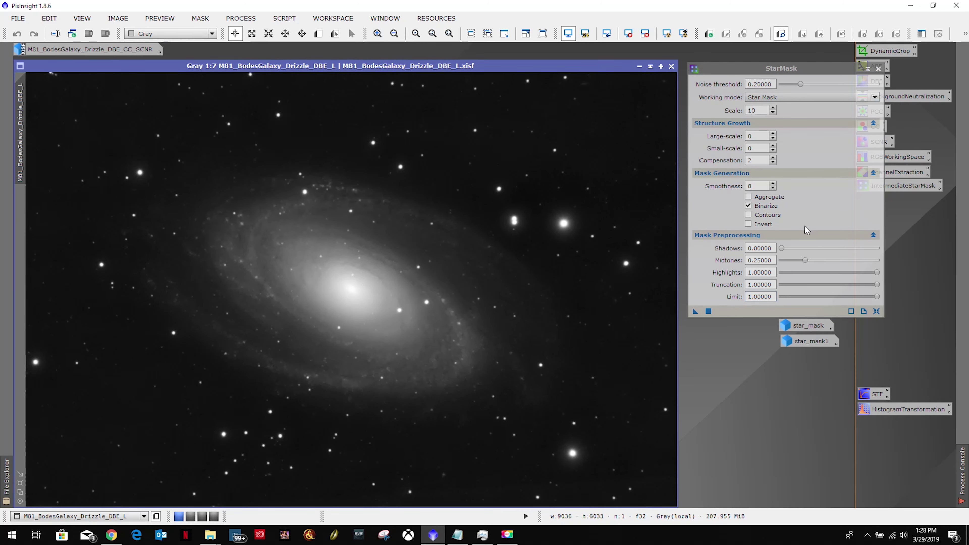
Generate a binarized star mask from the luminance image and align its window over that image.
{"action": "left_click", "coordinate": [696, 313]}
{"action": "left_click_drag", "start_coordinate": [695, 311], "coordinate": [488, 285]}
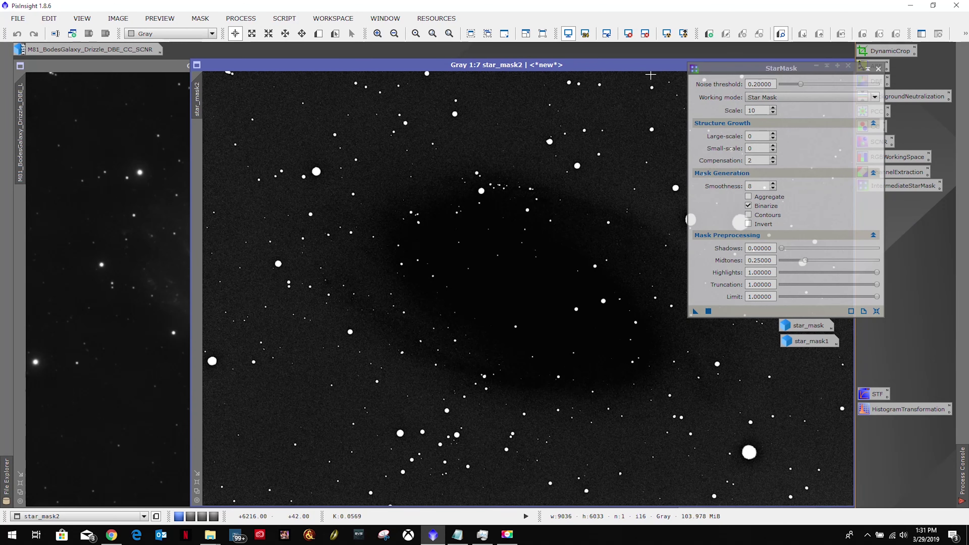
{"action": "left_click_drag", "start_coordinate": [649, 67], "coordinate": [472, 71]}
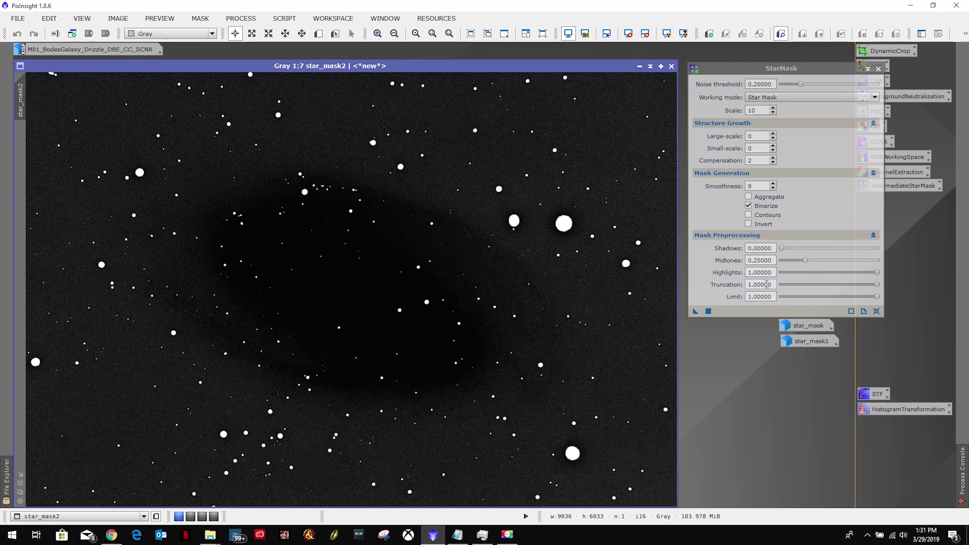
Restore the two minimized star masks for comparison and close all three masks, leaving only the luminance image open.
{"action": "double_click", "coordinate": [806, 342]}
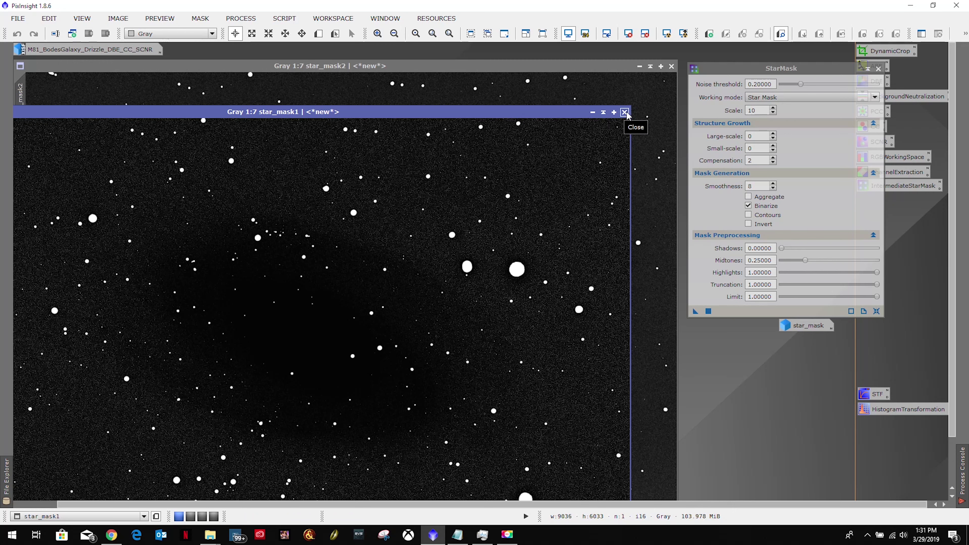
{"action": "double_click", "coordinate": [807, 326]}
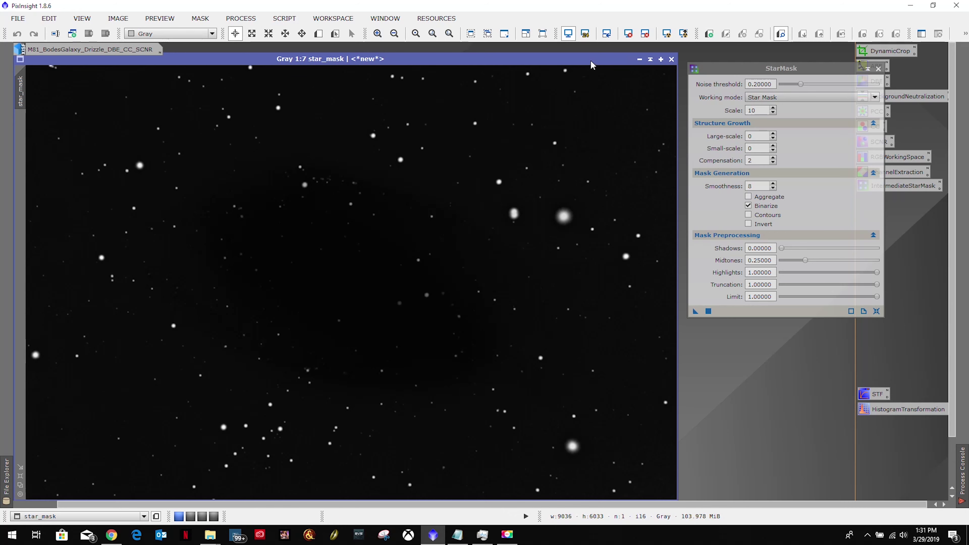
{"action": "left_click", "coordinate": [673, 59]}
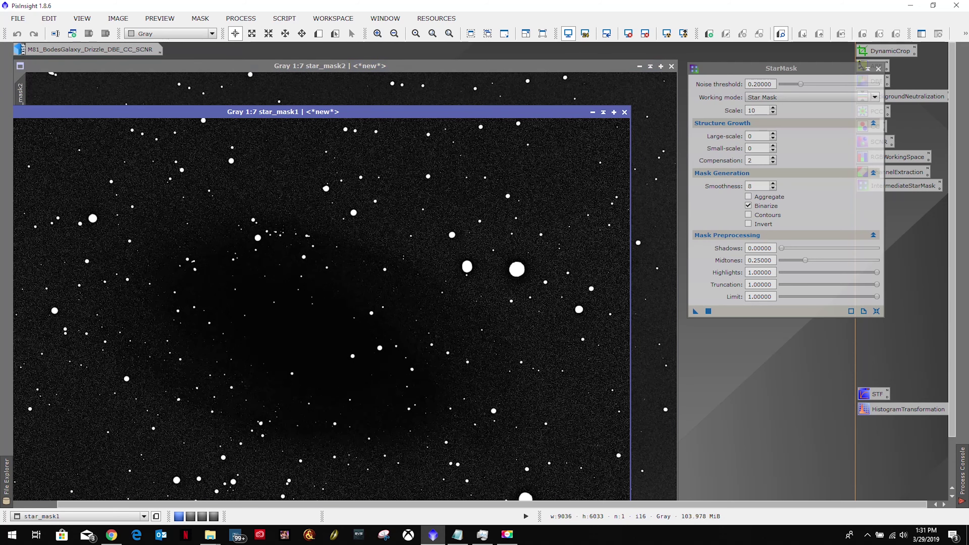
{"action": "left_click", "coordinate": [624, 112]}
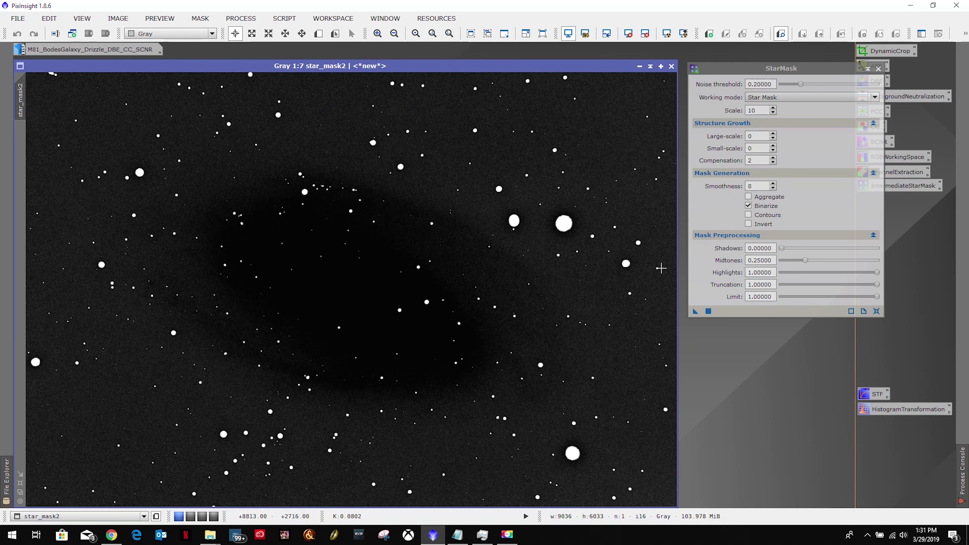
{"action": "left_click", "coordinate": [669, 69]}
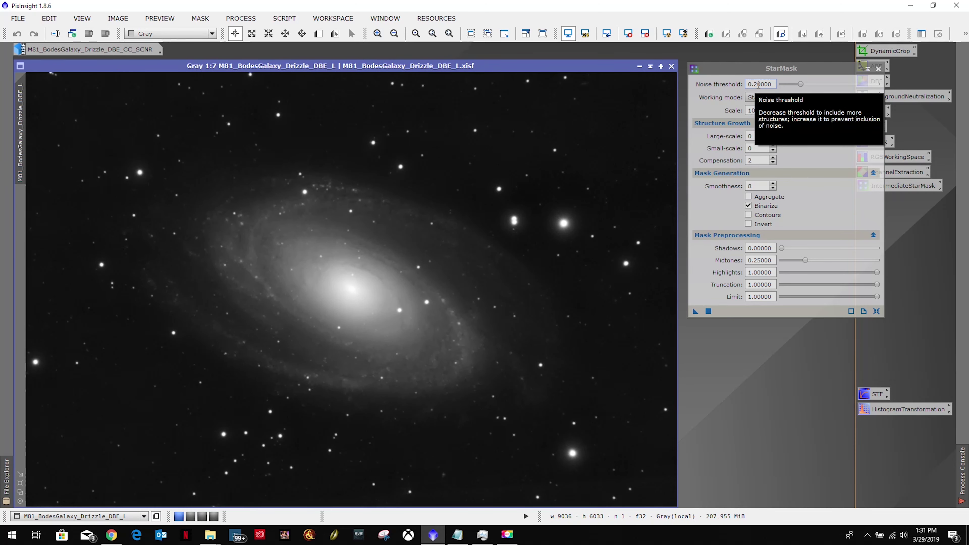
Set the noise threshold to 0.3, generate a new star mask from the luminance image and align its window over the image.
{"action": "left_click", "coordinate": [758, 84]}
{"action": "key", "text": "BackSpace"}
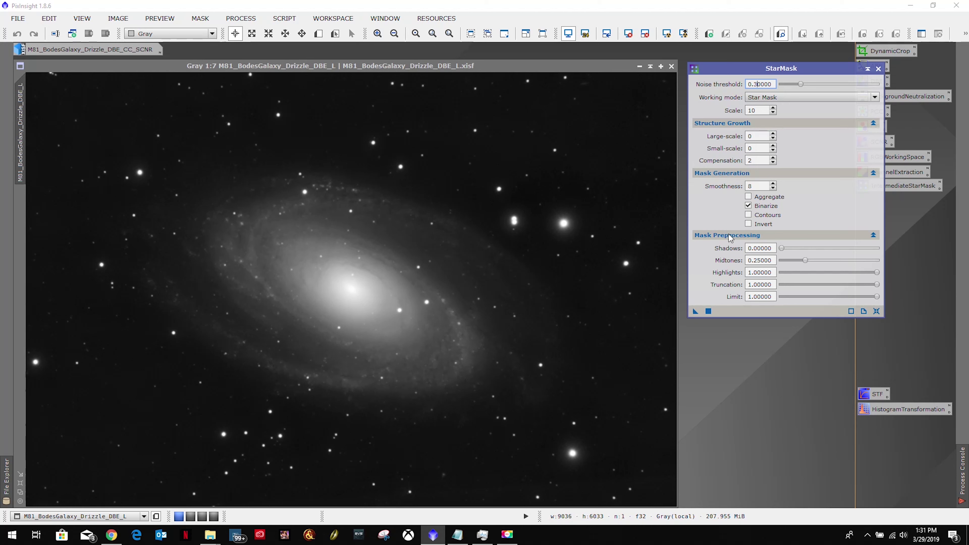
{"action": "left_click", "coordinate": [761, 186]}
{"action": "left_click_drag", "start_coordinate": [698, 310], "coordinate": [442, 271]}
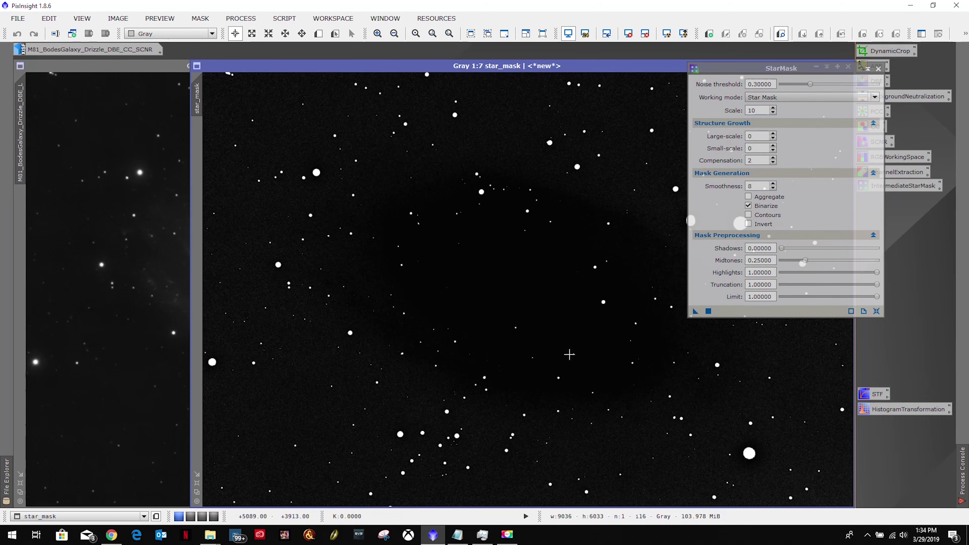
{"action": "left_click_drag", "start_coordinate": [596, 72], "coordinate": [421, 68]}
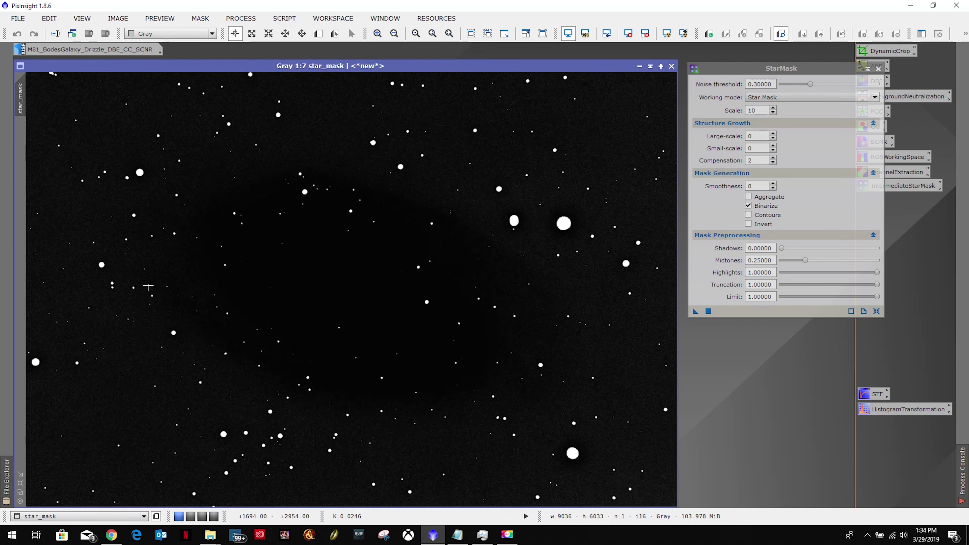
Examine the new star mask at closer zoom for background noise and star coverage, and return to the 1:7 view.
{"action": "scroll", "coordinate": [624, 340], "scroll_direction": "up", "scroll_amount": 4}
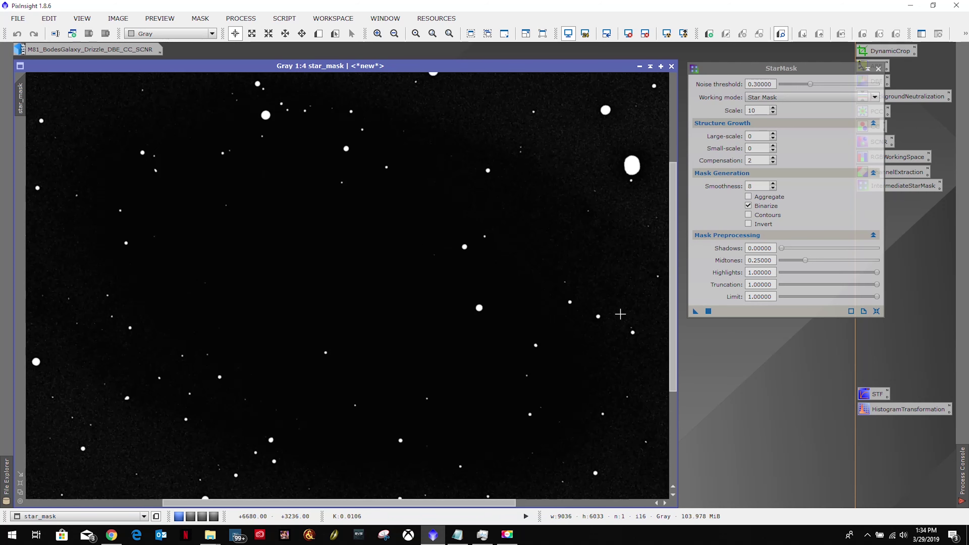
{"action": "left_click_drag", "start_coordinate": [345, 502], "coordinate": [527, 502]}
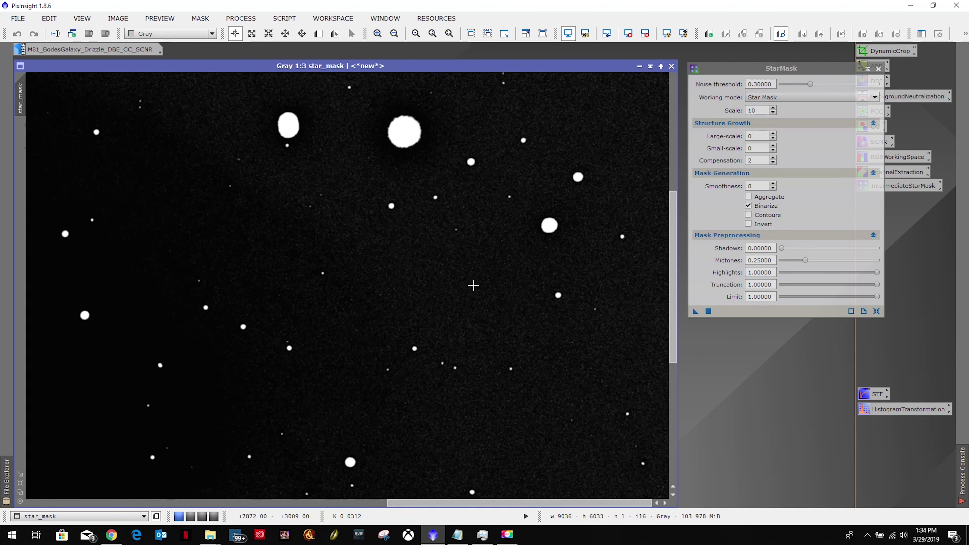
{"action": "left_click_drag", "start_coordinate": [488, 503], "coordinate": [272, 503]}
{"action": "scroll", "coordinate": [354, 357], "scroll_direction": "down", "scroll_amount": 5}
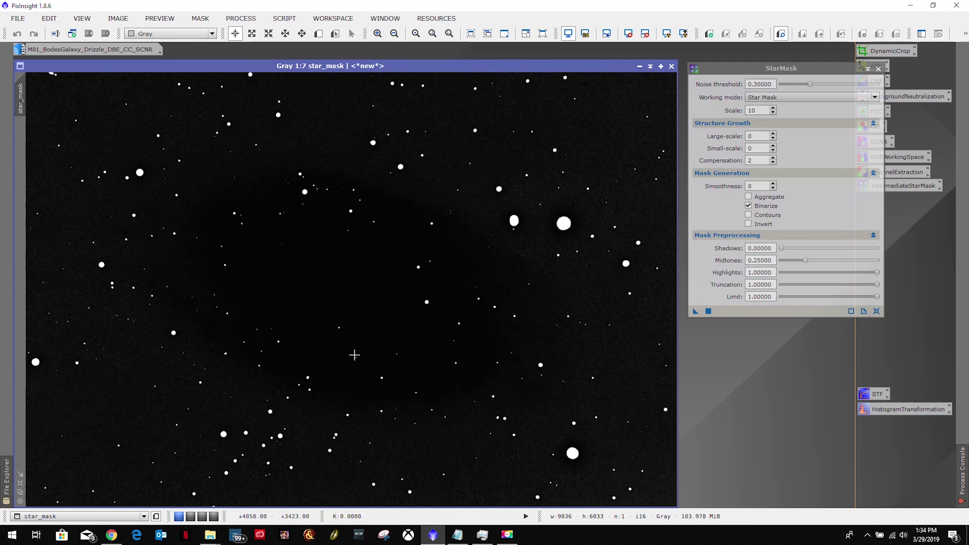
Compare the star mask with the luminance image beneath it, checking that the mask covers the stars.
{"action": "scroll", "coordinate": [354, 355], "scroll_direction": "up", "scroll_amount": 1}
{"action": "key", "text": "ctrl+Tab"}
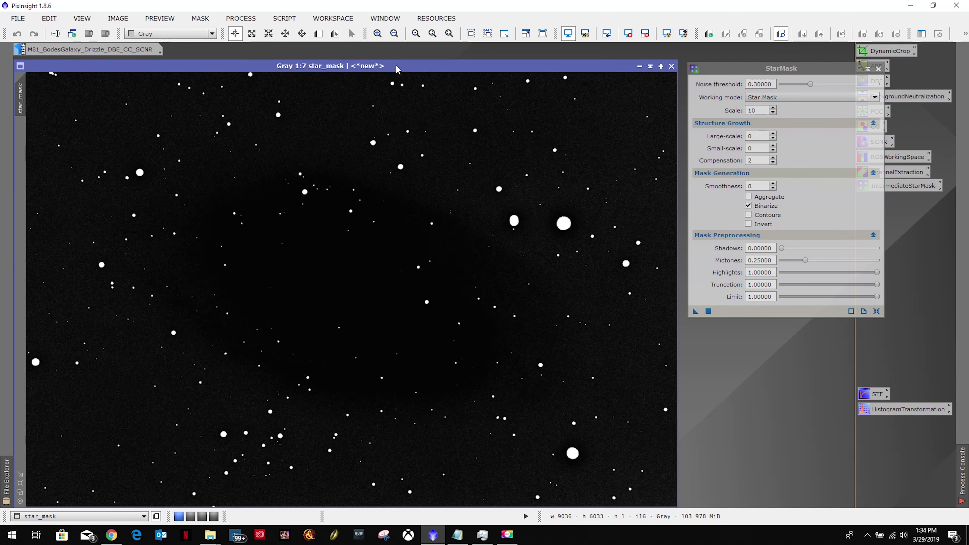
{"action": "key", "text": "ctrl+Tab"}
{"action": "key", "text": "ctrl+Tab"}
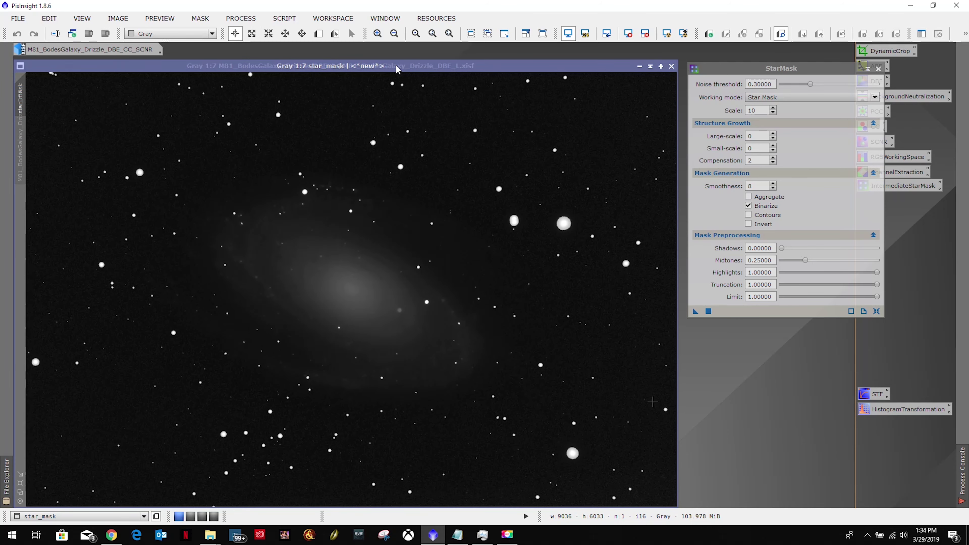
{"action": "left_click", "coordinate": [396, 66]}
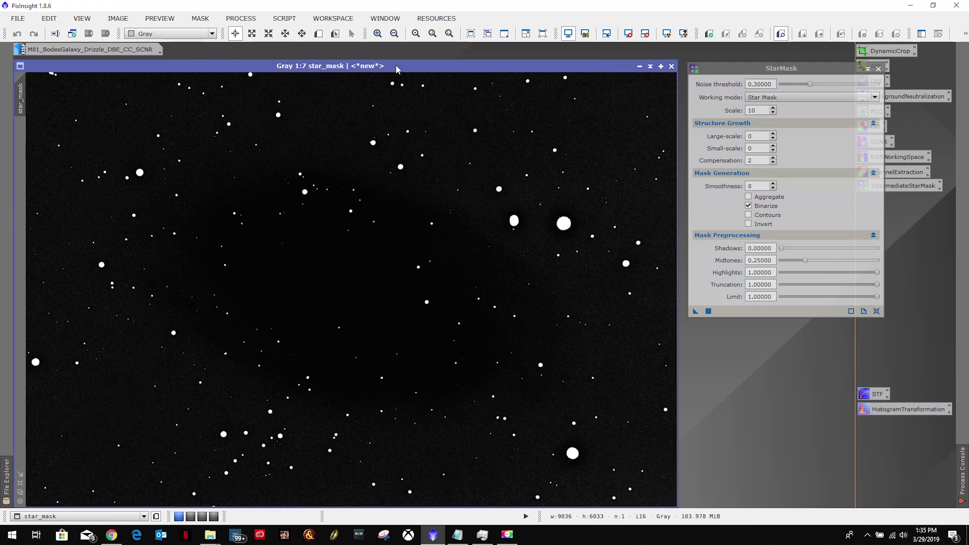
{"action": "left_click", "coordinate": [396, 67]}
{"action": "left_click", "coordinate": [413, 68]}
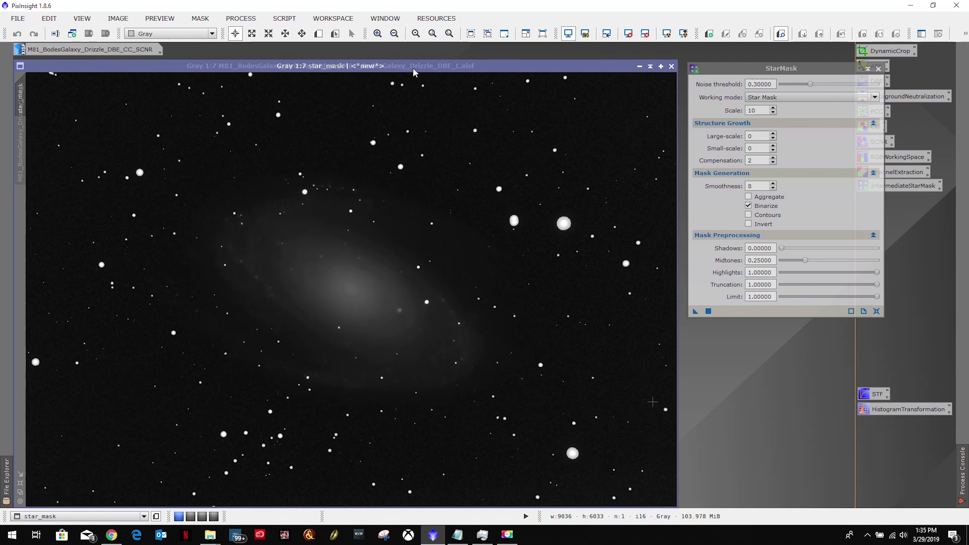
{"action": "left_click", "coordinate": [412, 68]}
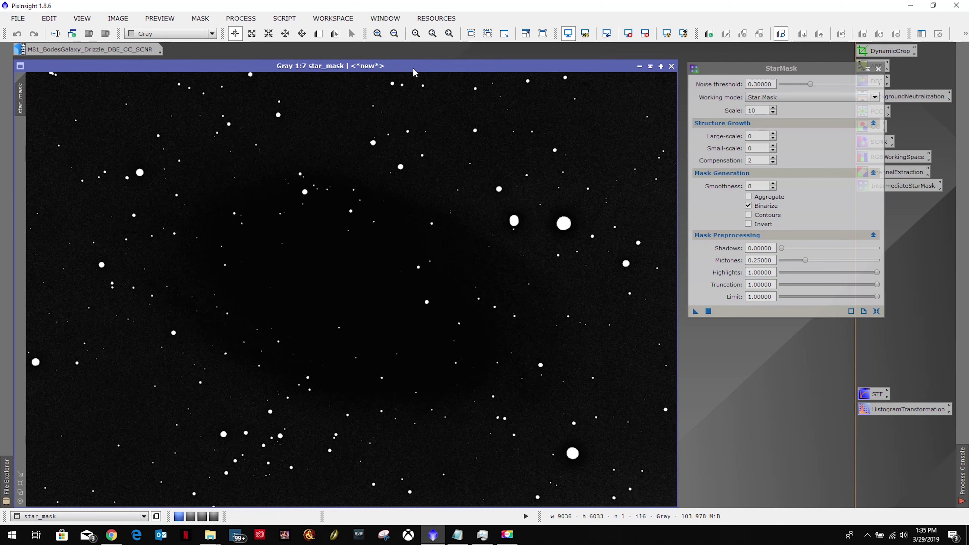
{"action": "left_click", "coordinate": [412, 67]}
Minimize the star mask, move its icon clear of the luminance image and rename it Binarized_star_mask.
{"action": "left_click", "coordinate": [639, 67]}
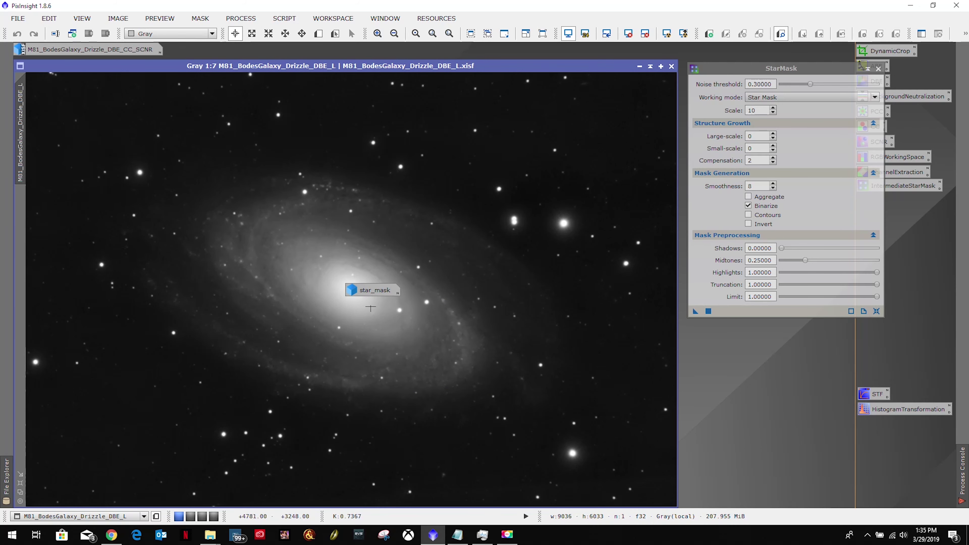
{"action": "left_click_drag", "start_coordinate": [373, 290], "coordinate": [774, 356]}
{"action": "right_click", "coordinate": [768, 345]}
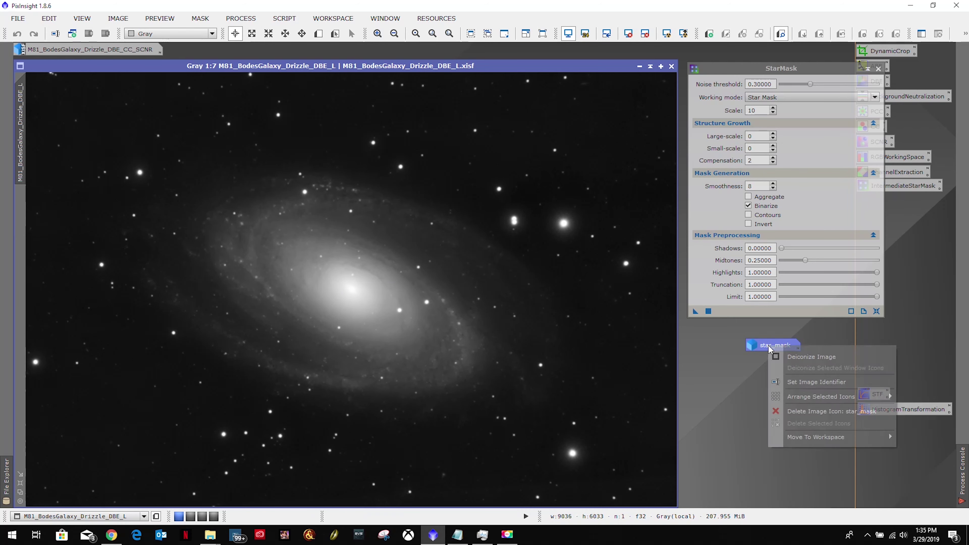
{"action": "left_click", "coordinate": [791, 382]}
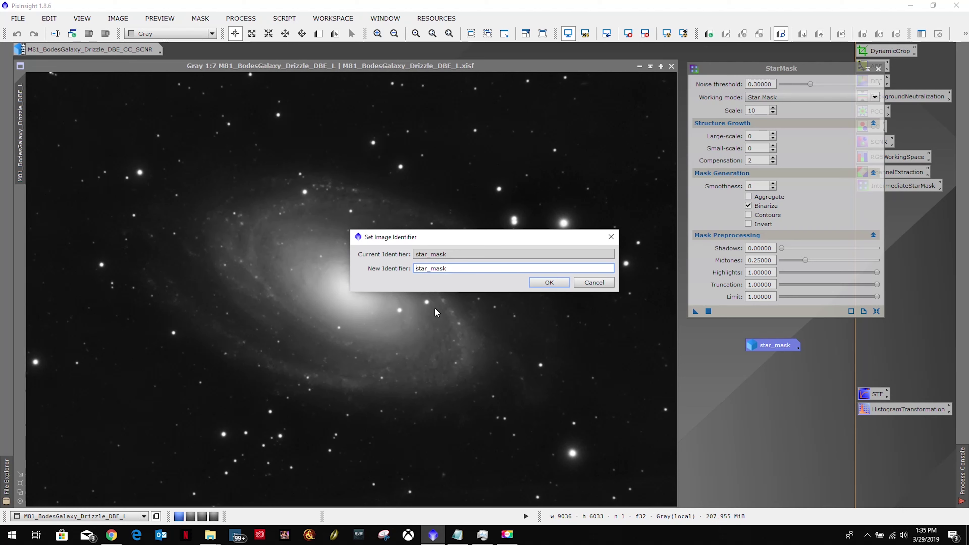
{"action": "type", "text": "Binaries"}
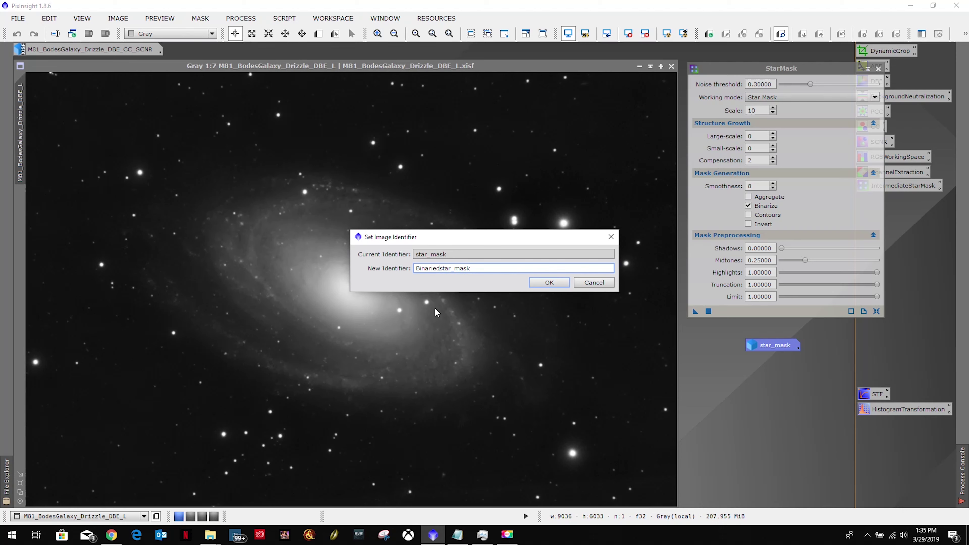
{"action": "key", "text": "BackSpace"}
{"action": "key", "text": "BackSpace"}
{"action": "key", "text": "BackSpace"}
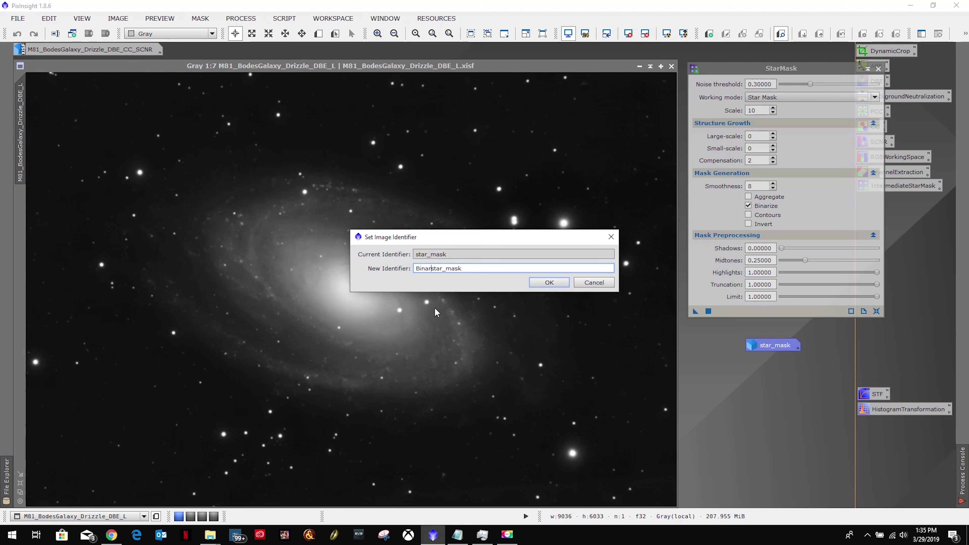
{"action": "type", "text": "ized_"}
{"action": "key", "text": "Return"}
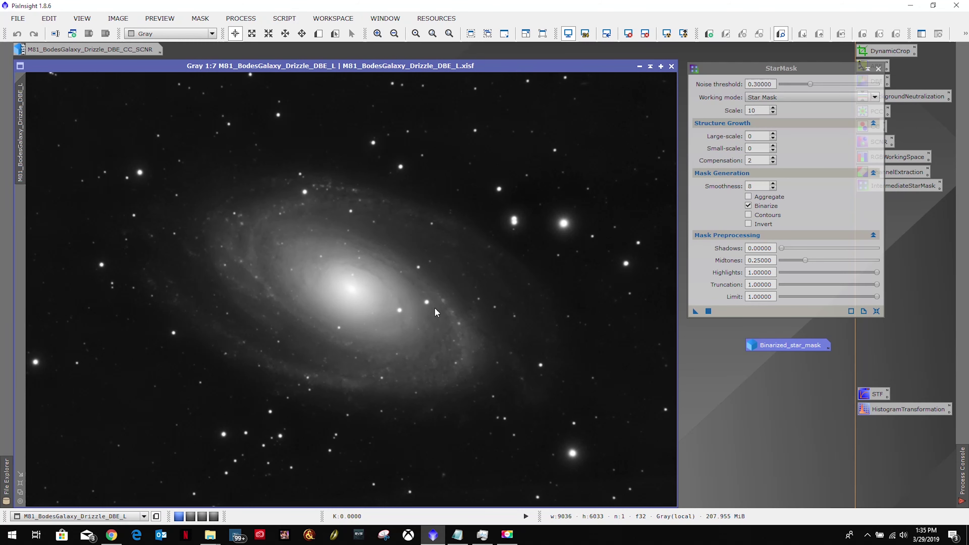
Save the restored mask as Binarized_star_mask.xisf in the WorkingImages folder with 16-bit unsigned integer samples, and minimize it again.
{"action": "double_click", "coordinate": [777, 344]}
{"action": "left_click", "coordinate": [18, 18]}
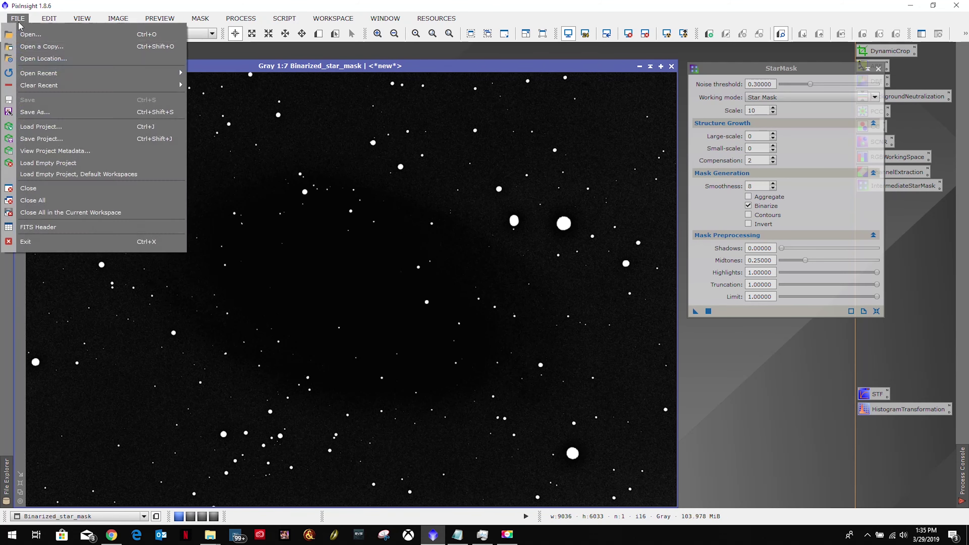
{"action": "left_click", "coordinate": [30, 112]}
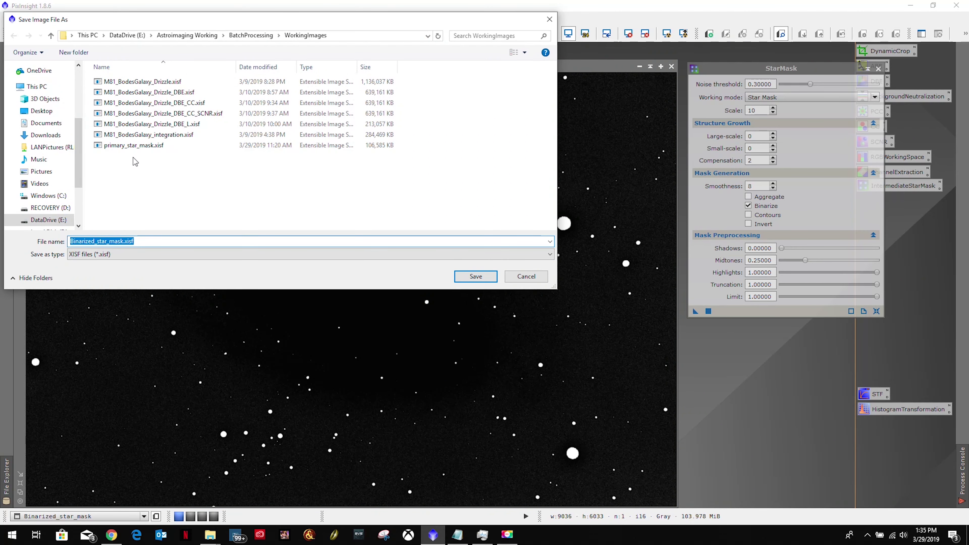
{"action": "left_click", "coordinate": [475, 276]}
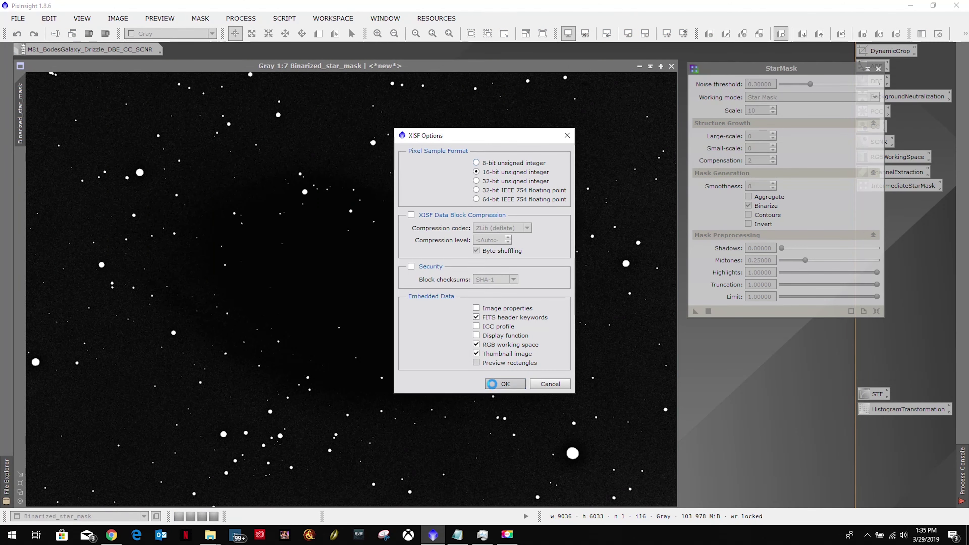
{"action": "left_click", "coordinate": [505, 384]}
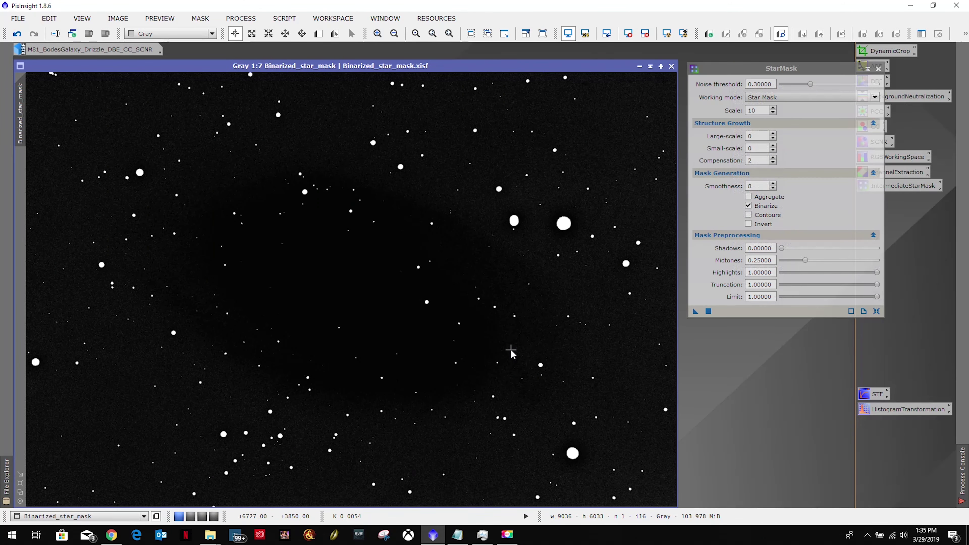
{"action": "left_click", "coordinate": [638, 67]}
{"action": "left_click", "coordinate": [660, 121]}
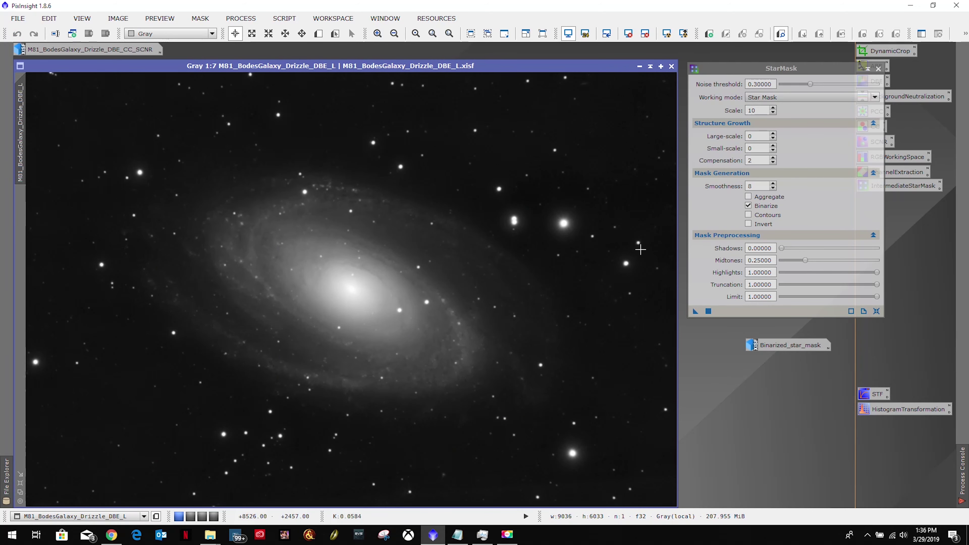
Store the StarMask settings as a process icon named Binarized_Star_Mask and place it beneath the IntermediateStarMask icon.
{"action": "left_click_drag", "start_coordinate": [695, 312], "coordinate": [738, 431]}
{"action": "right_click", "coordinate": [739, 431]}
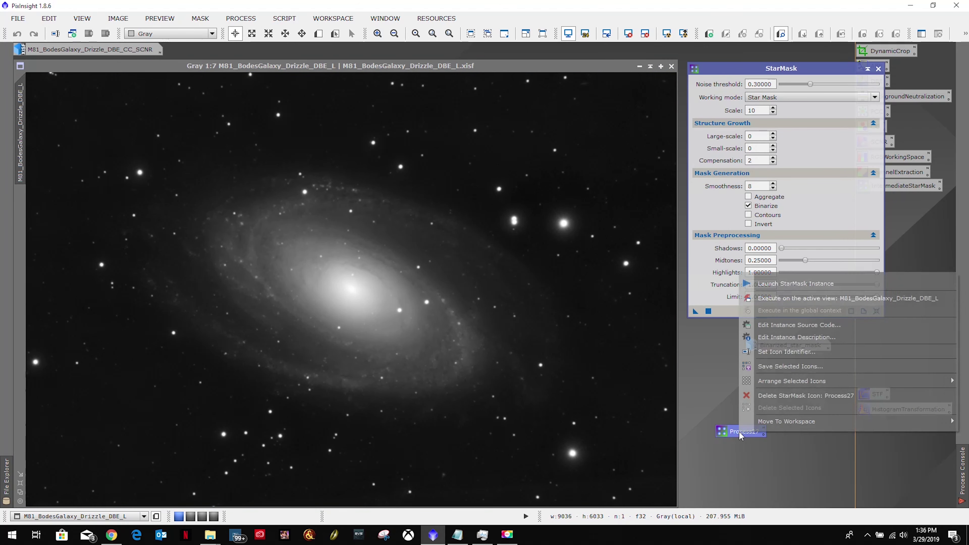
{"action": "left_click", "coordinate": [790, 350]}
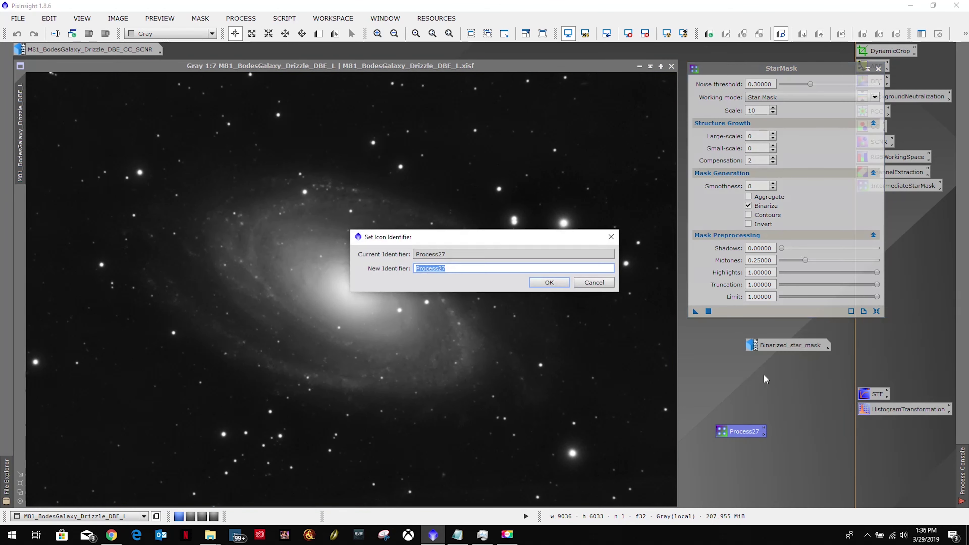
{"action": "type", "text": "Binarized_Star_Mask"}
{"action": "key", "text": "Return"}
{"action": "left_click_drag", "start_coordinate": [740, 431], "coordinate": [885, 199]}
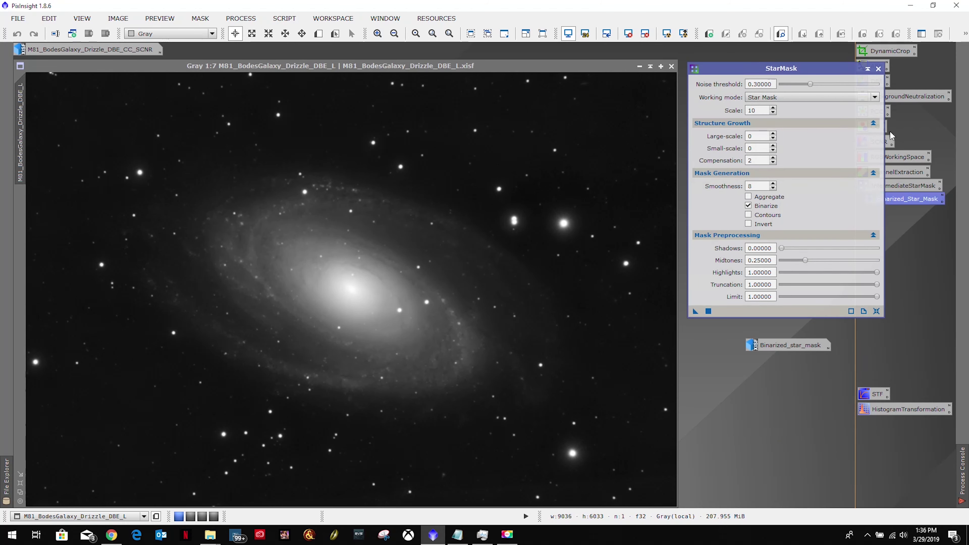
Disable Binarize and enable Contours, and generate a trial star mask aligned over the luminance image, closing it once viewed.
{"action": "left_click", "coordinate": [782, 69]}
{"action": "left_click", "coordinate": [748, 206]}
{"action": "left_click_drag", "start_coordinate": [695, 311], "coordinate": [503, 237]}
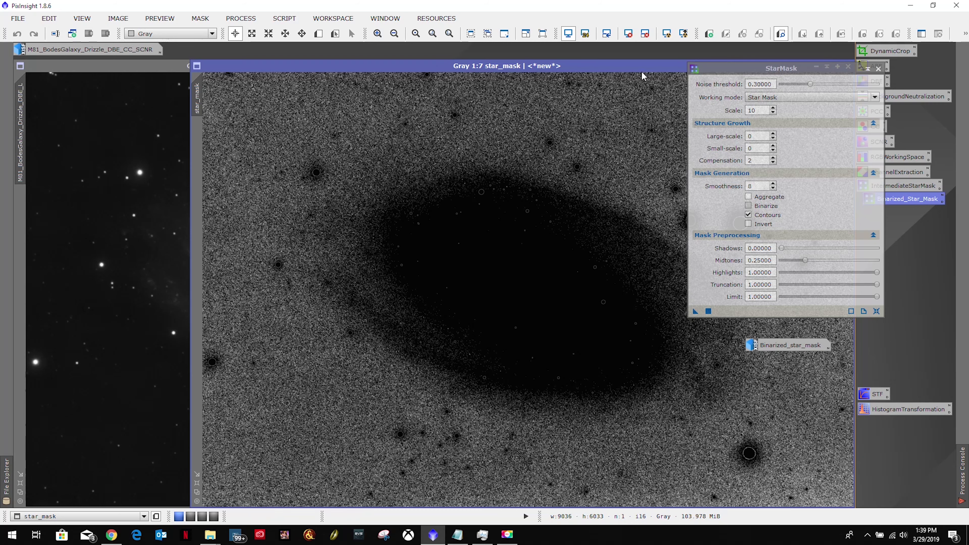
{"action": "left_click_drag", "start_coordinate": [641, 71], "coordinate": [479, 68]}
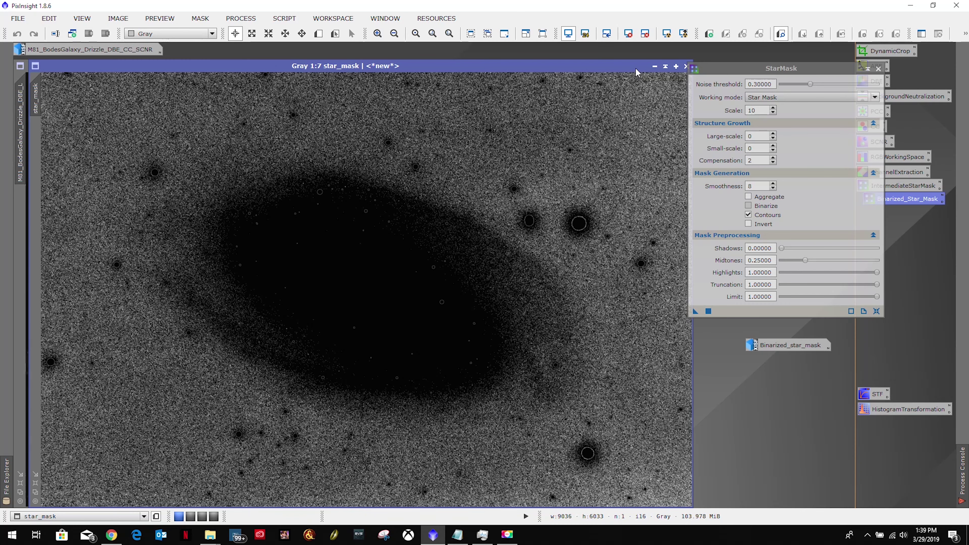
{"action": "left_click_drag", "start_coordinate": [635, 67], "coordinate": [607, 70]}
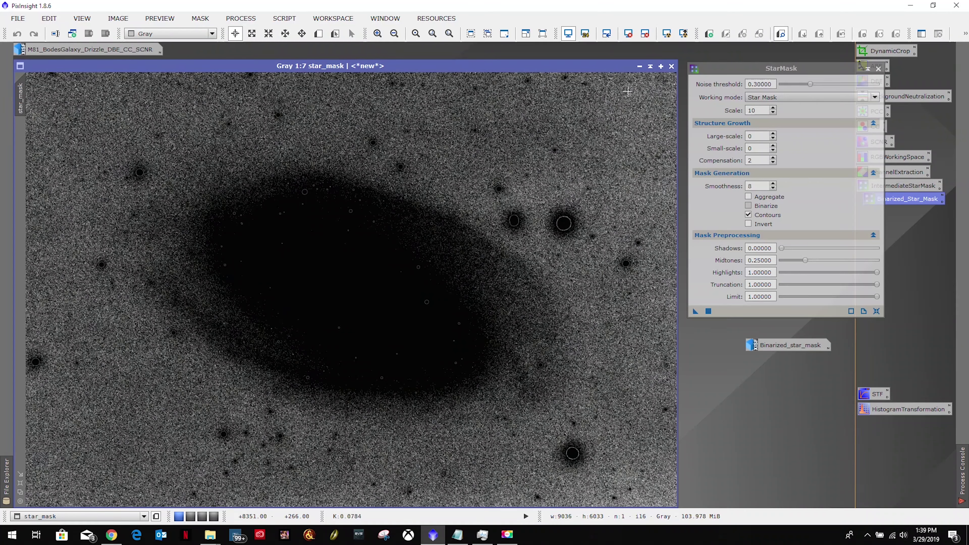
{"action": "left_click", "coordinate": [672, 68]}
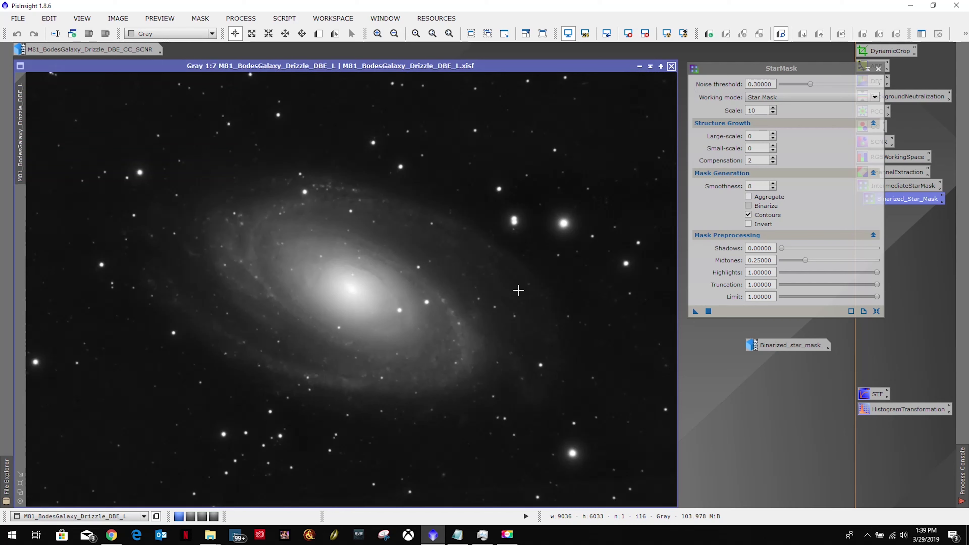
Try generating a contours mask from the restored Binarized_star_mask image, close the trial mask and minimize the binarized one.
{"action": "double_click", "coordinate": [773, 342]}
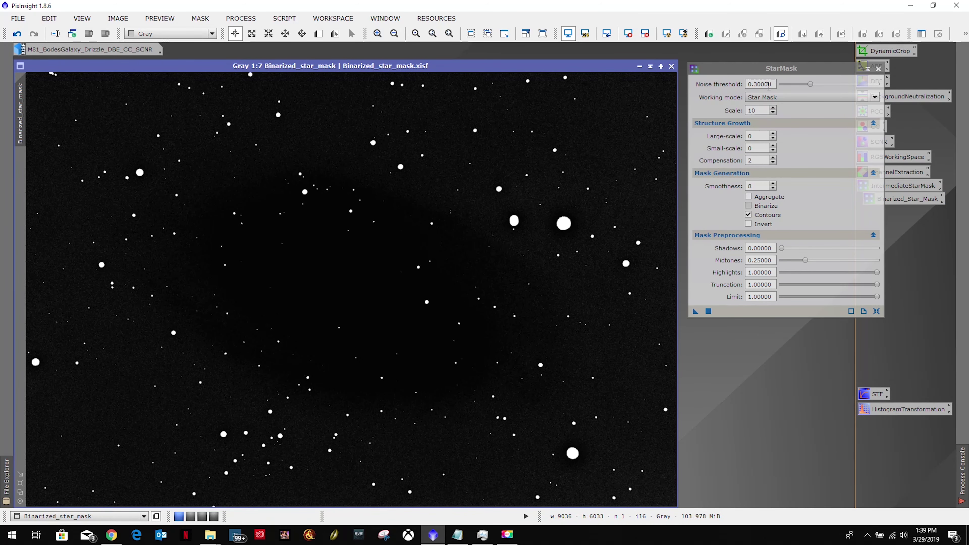
{"action": "left_click_drag", "start_coordinate": [695, 311], "coordinate": [375, 272]}
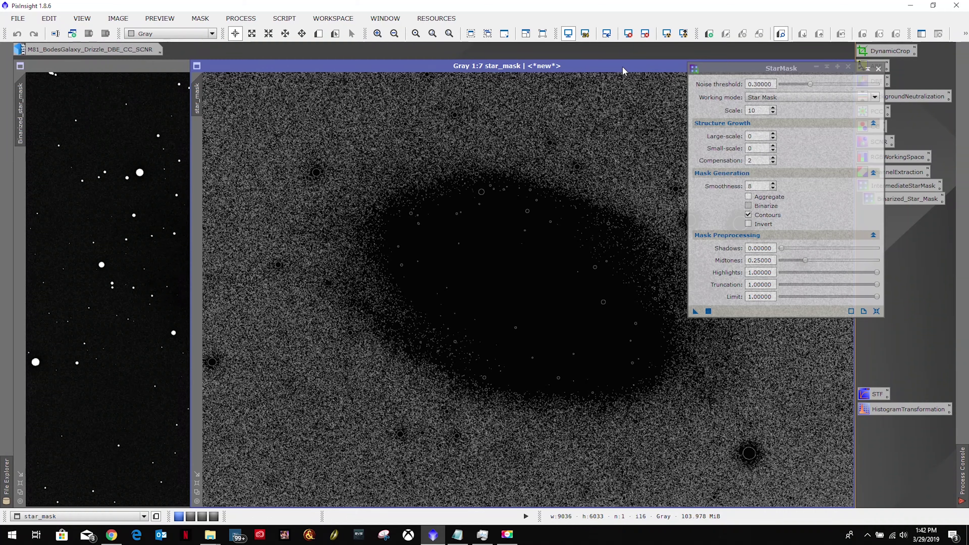
{"action": "left_click_drag", "start_coordinate": [624, 71], "coordinate": [476, 71]}
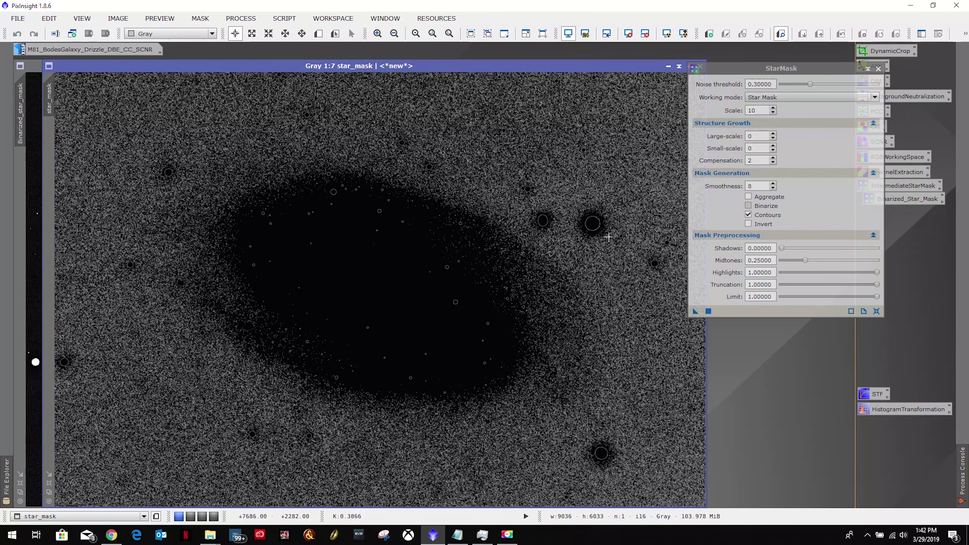
{"action": "left_click", "coordinate": [678, 65]}
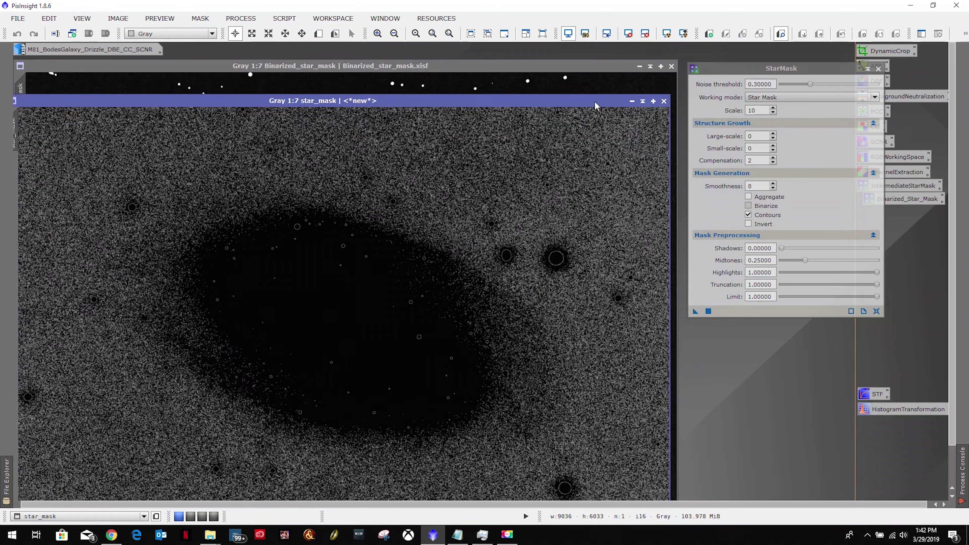
{"action": "left_click", "coordinate": [664, 100]}
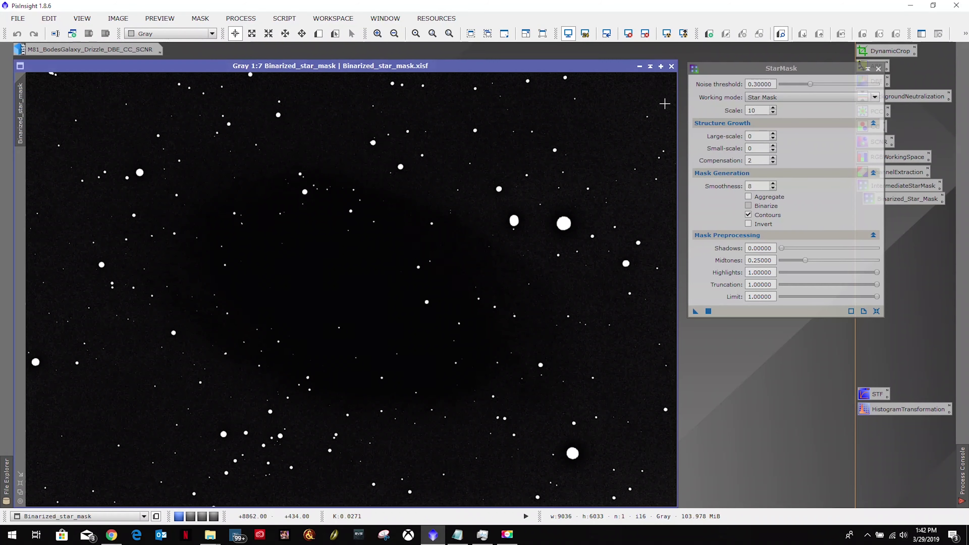
{"action": "left_click", "coordinate": [640, 66]}
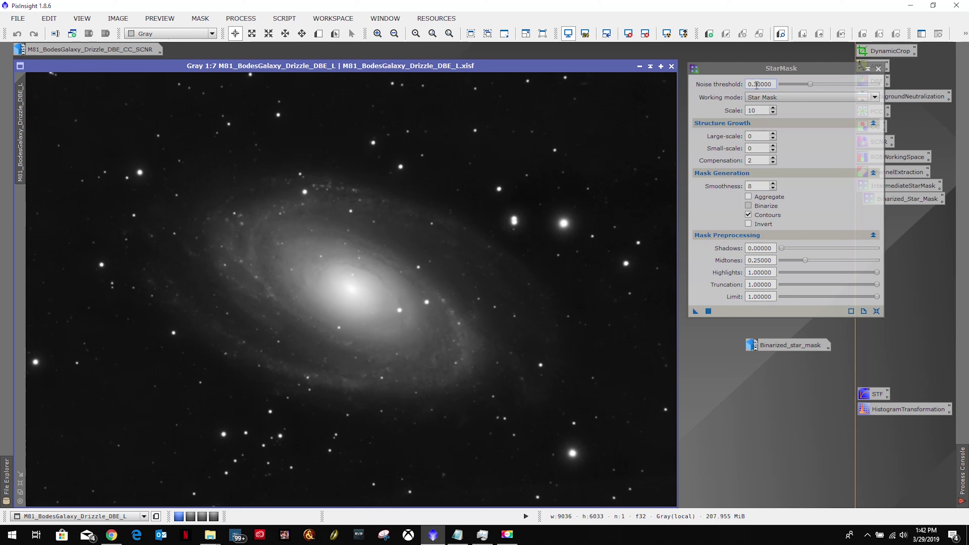
Set the noise threshold to 0.5 and smoothness to 4, and generate a contours star mask aligned over the luminance image.
{"action": "left_click", "coordinate": [757, 84]}
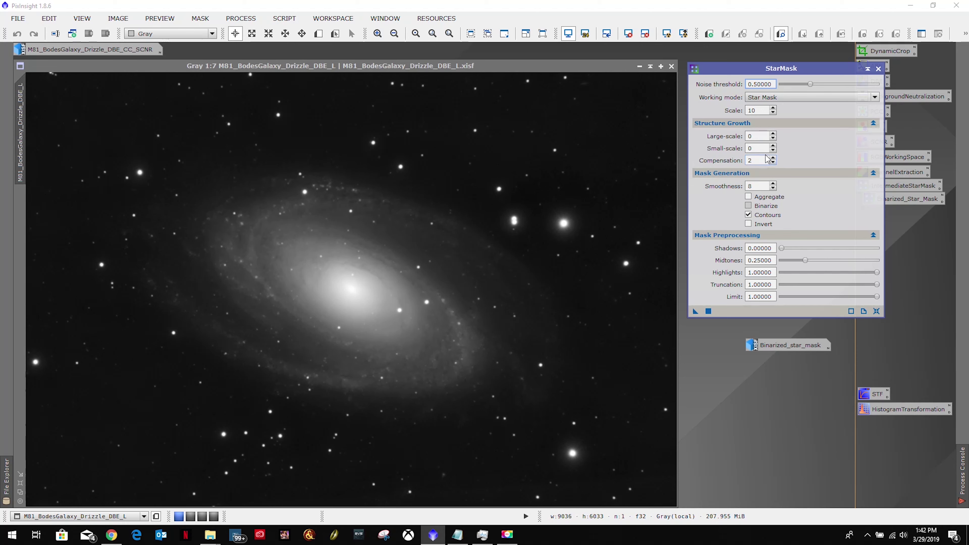
{"action": "left_click", "coordinate": [762, 186]}
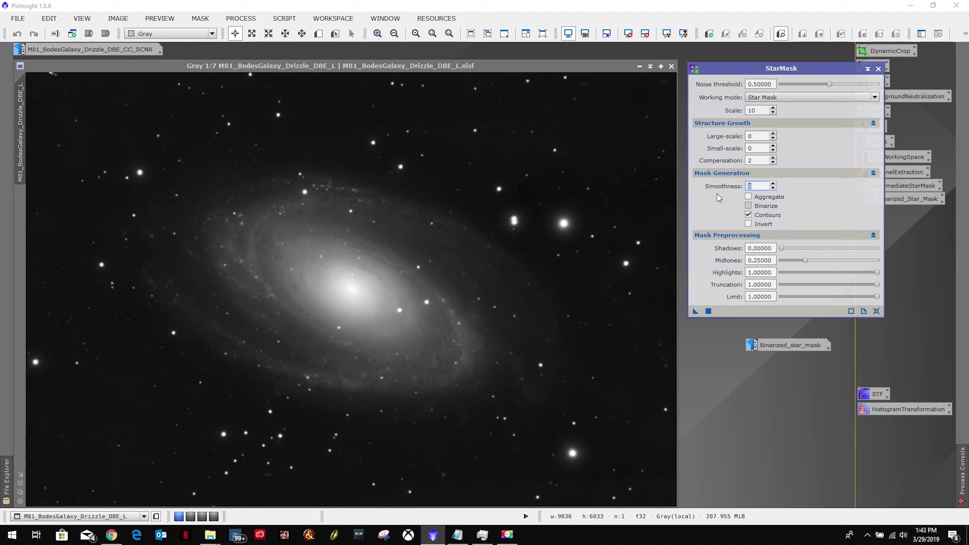
{"action": "type", "text": "4"}
{"action": "left_click_drag", "start_coordinate": [694, 311], "coordinate": [439, 272]}
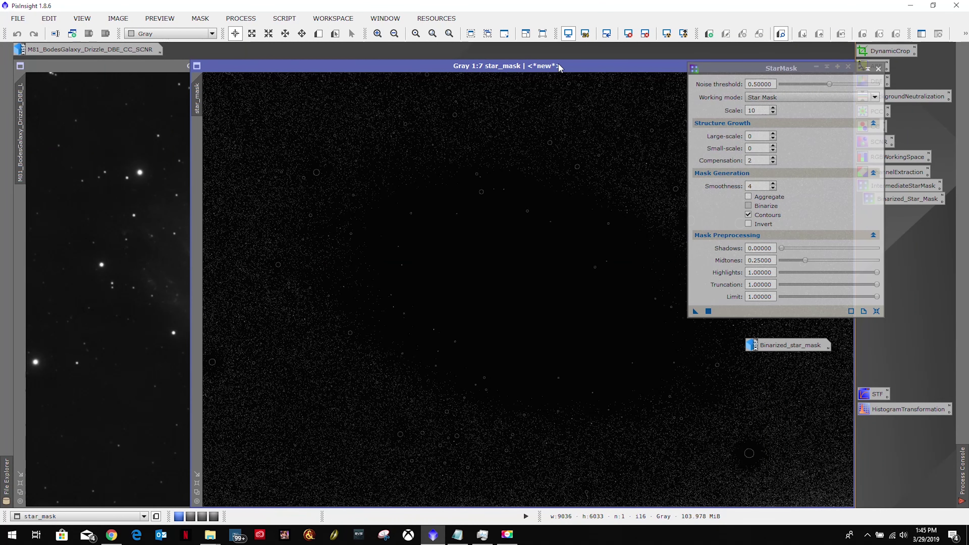
{"action": "left_click_drag", "start_coordinate": [580, 68], "coordinate": [401, 68]}
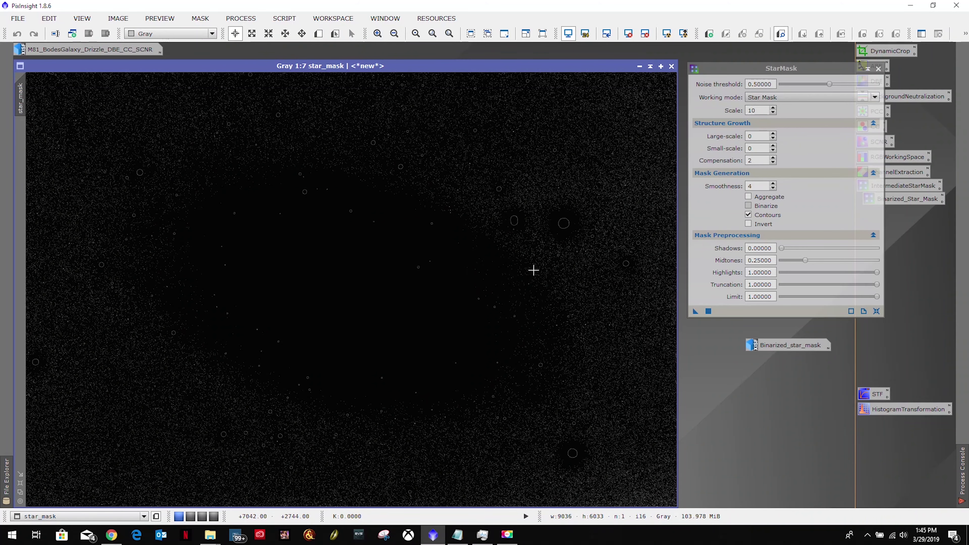
Examine the contour rings and background noise of the trial star mask at several magnifications.
{"action": "scroll", "coordinate": [535, 255], "scroll_direction": "up", "scroll_amount": 2}
{"action": "scroll", "coordinate": [535, 255], "scroll_direction": "up", "scroll_amount": 2}
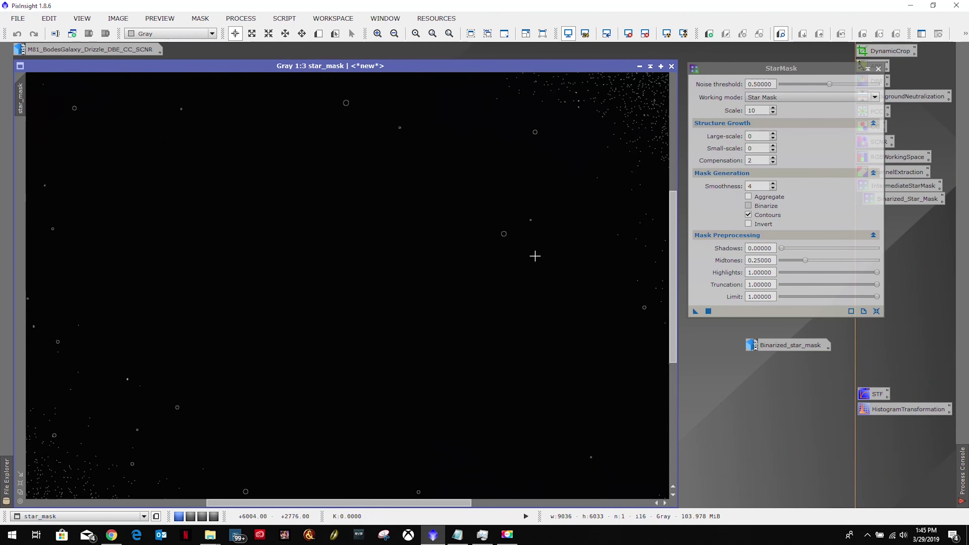
{"action": "scroll", "coordinate": [535, 255], "scroll_direction": "up", "scroll_amount": 1}
{"action": "left_click_drag", "start_coordinate": [359, 503], "coordinate": [608, 480]}
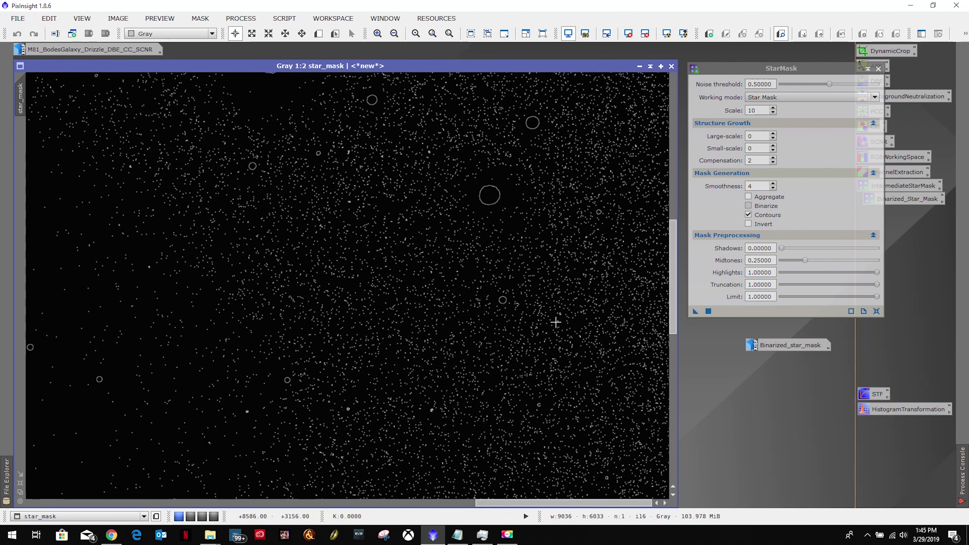
{"action": "scroll", "coordinate": [555, 323], "scroll_direction": "up", "scroll_amount": 3}
{"action": "scroll", "coordinate": [555, 323], "scroll_direction": "down", "scroll_amount": 4}
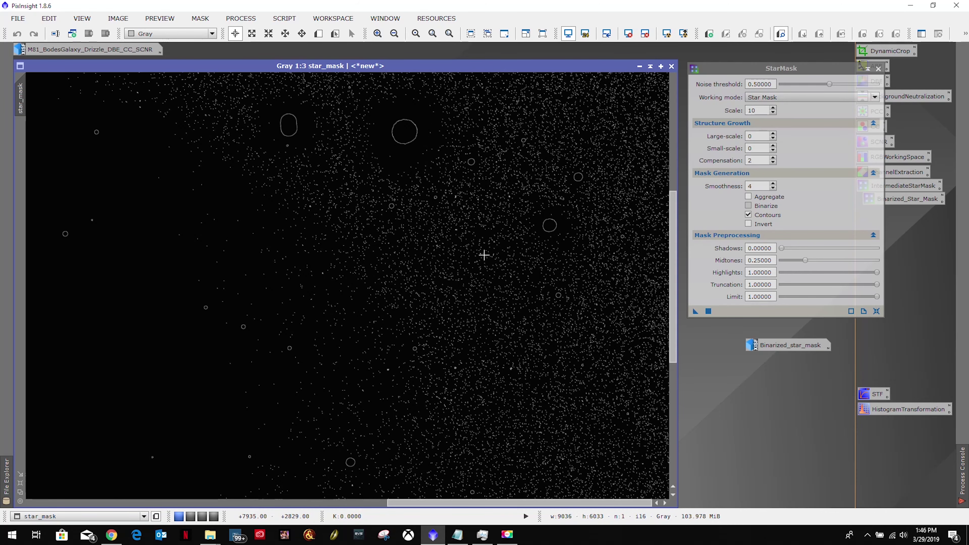
{"action": "scroll", "coordinate": [483, 257], "scroll_direction": "down", "scroll_amount": 2}
{"action": "scroll", "coordinate": [484, 257], "scroll_direction": "down", "scroll_amount": 1}
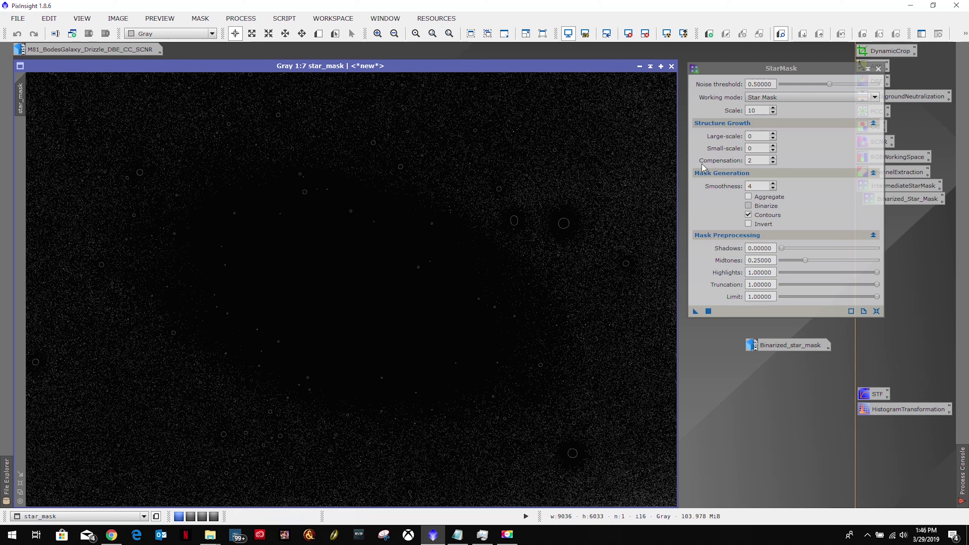
Set the star mask smoothness to 16 and close the trial contours mask.
{"action": "double_click", "coordinate": [750, 186]}
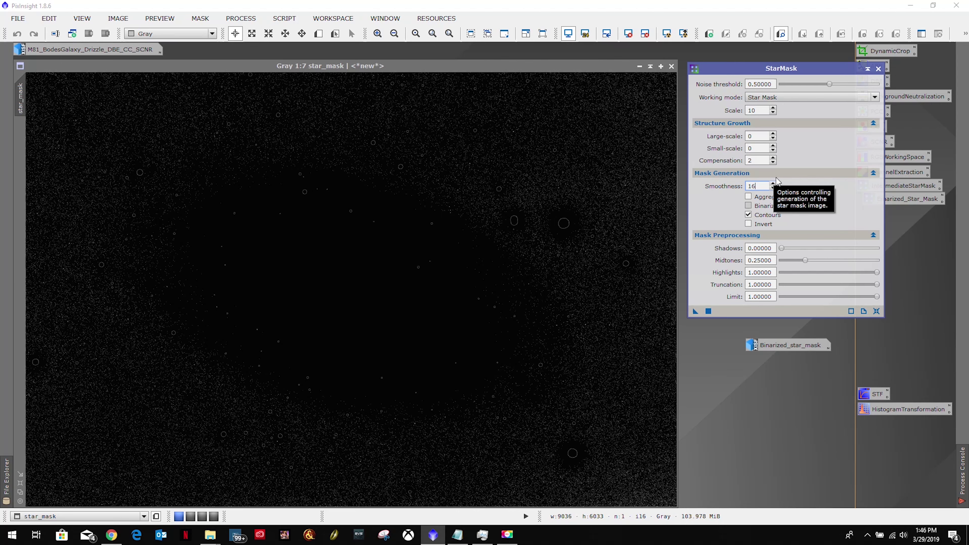
{"action": "left_click", "coordinate": [757, 85]}
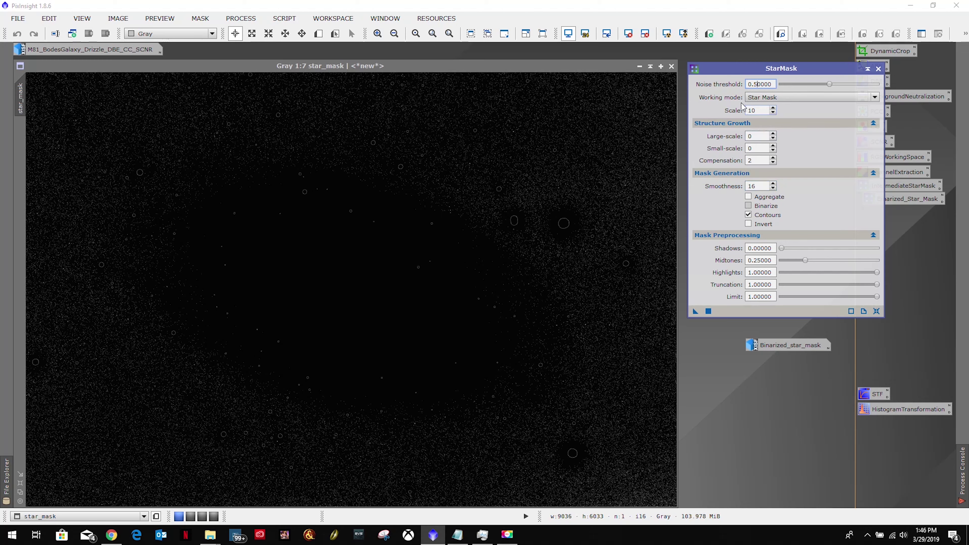
{"action": "left_click", "coordinate": [612, 123]}
{"action": "left_click_drag", "start_coordinate": [612, 124], "coordinate": [617, 180]}
{"action": "left_click", "coordinate": [671, 67]}
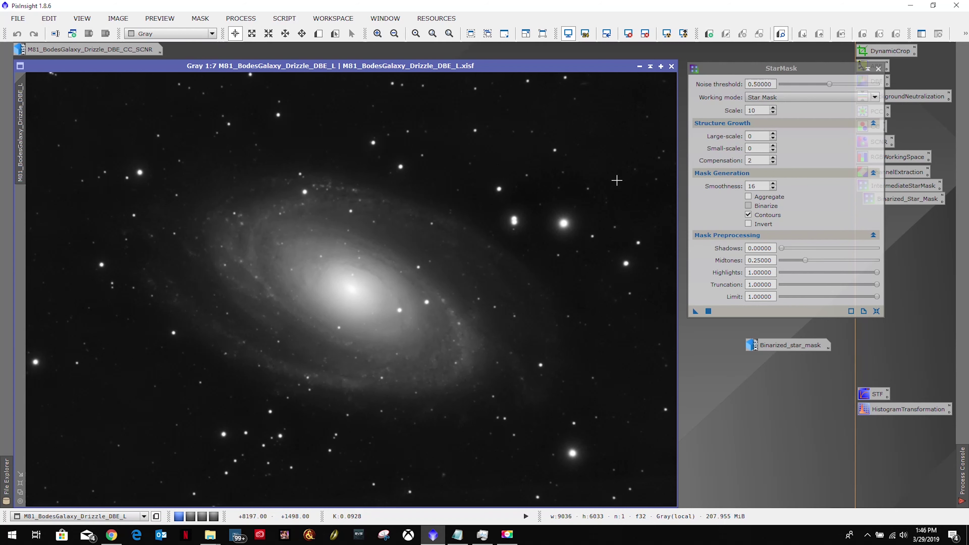
Set the noise threshold to 0.6, then generate a contours star mask from the luminance image and overlay it for comparison.
{"action": "left_click", "coordinate": [757, 85]}
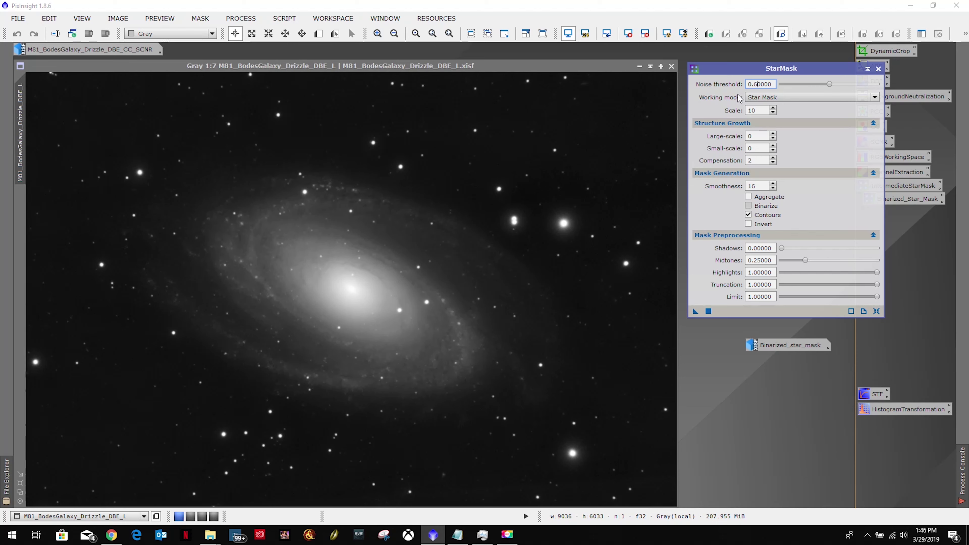
{"action": "left_click", "coordinate": [775, 98]}
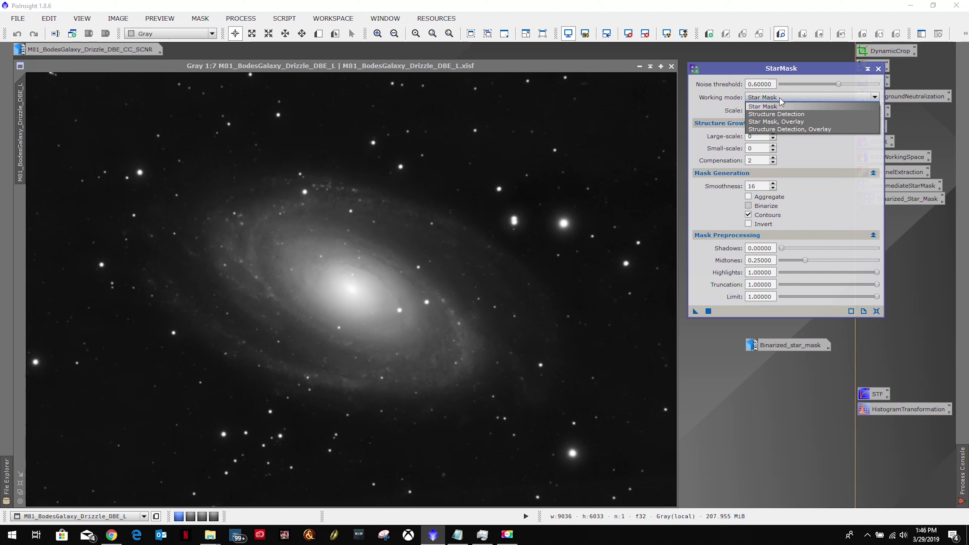
{"action": "left_click", "coordinate": [779, 99]}
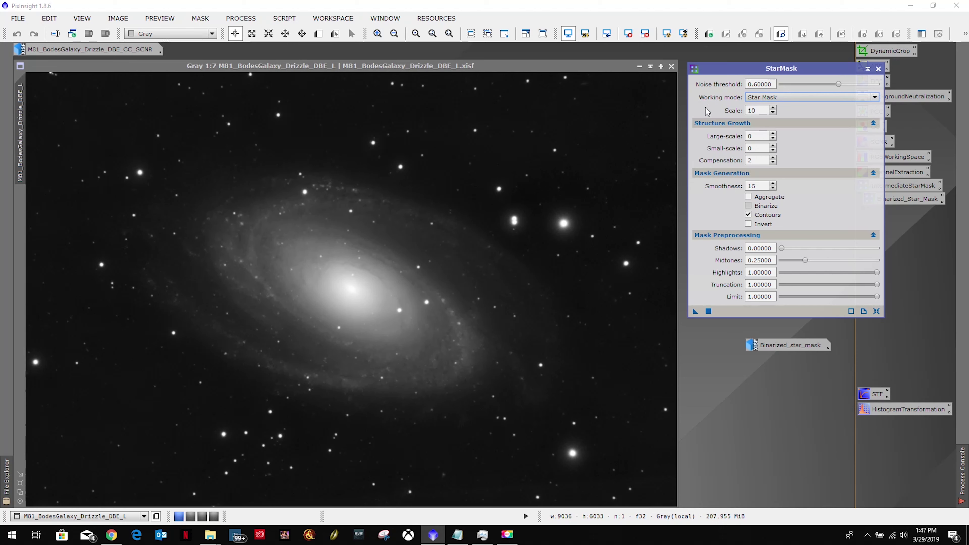
{"action": "mouse_move", "coordinate": [759, 100]}
{"action": "left_click_drag", "start_coordinate": [694, 311], "coordinate": [452, 279]}
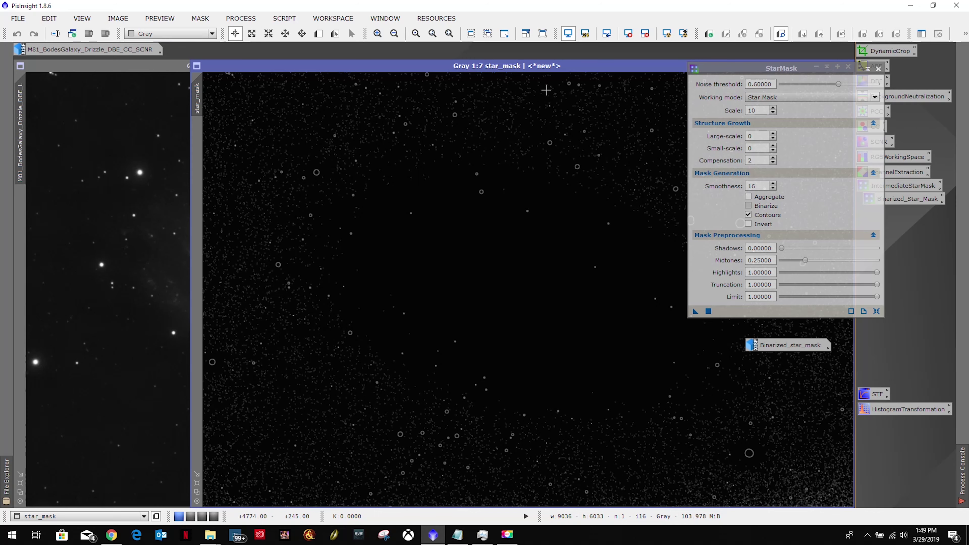
{"action": "left_click_drag", "start_coordinate": [585, 74], "coordinate": [403, 74]}
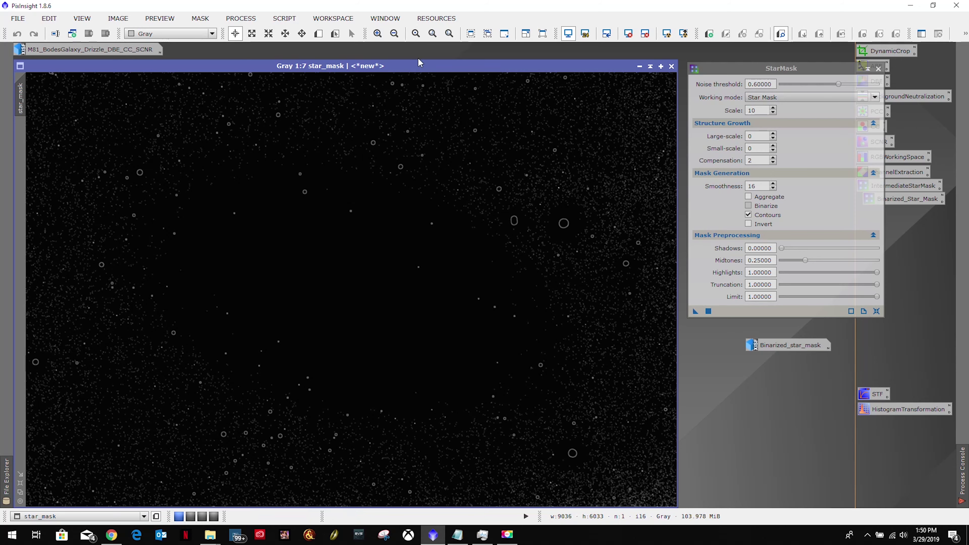
{"action": "left_click_drag", "start_coordinate": [415, 72], "coordinate": [415, 72]}
{"action": "left_click_drag", "start_coordinate": [425, 67], "coordinate": [426, 67]}
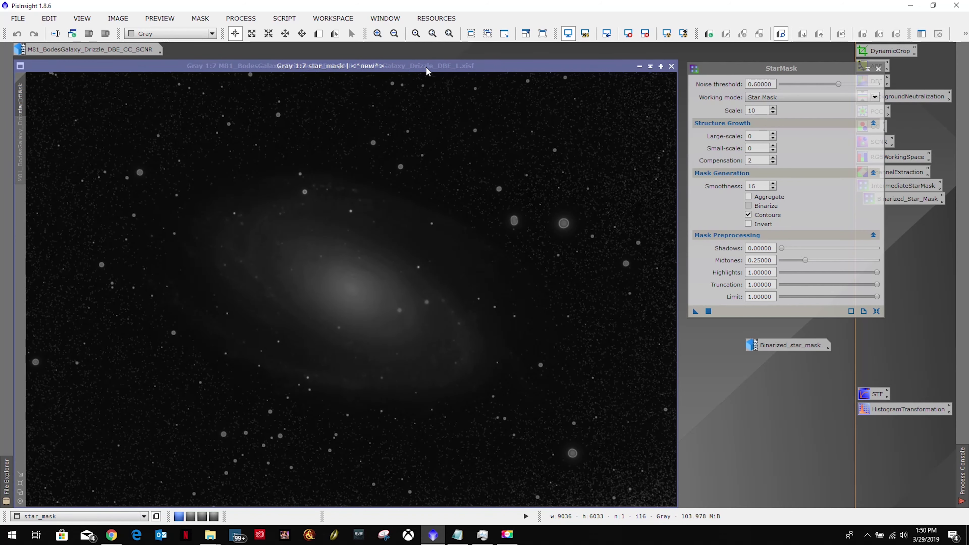
{"action": "left_click_drag", "start_coordinate": [426, 67], "coordinate": [425, 67]}
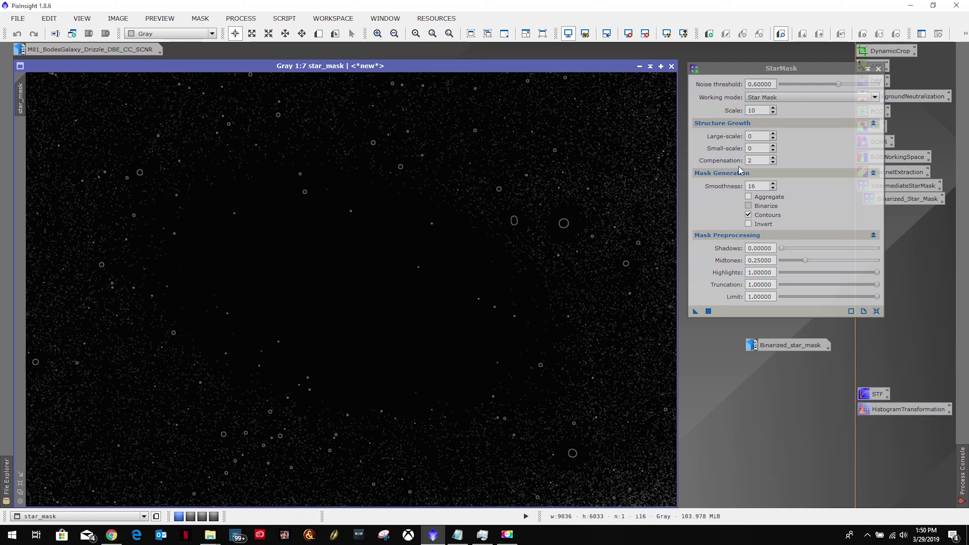
Set the noise threshold to 0.7 and compare the current contours mask with the luminance image beneath it.
{"action": "left_click", "coordinate": [757, 85]}
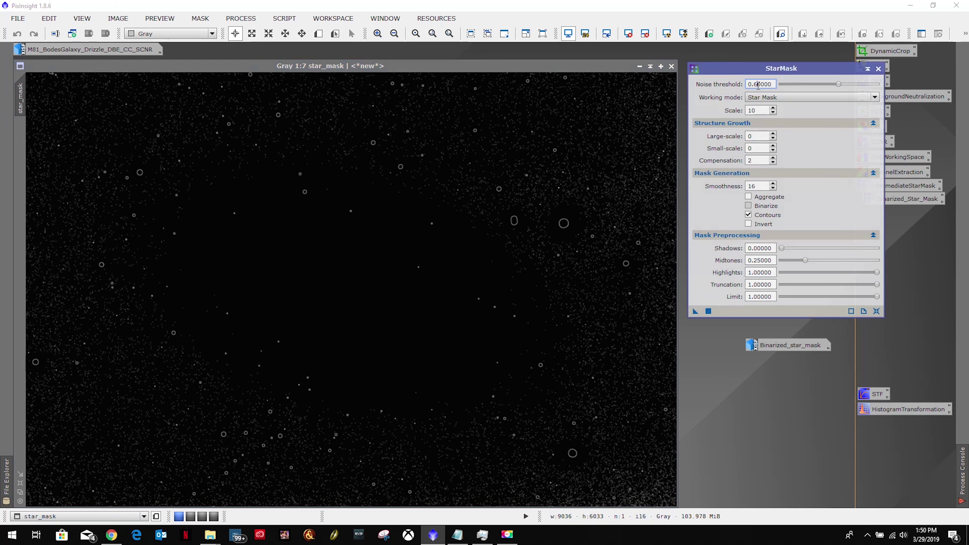
{"action": "type", "text": "7"}
{"action": "left_click_drag", "start_coordinate": [498, 68], "coordinate": [494, 207]}
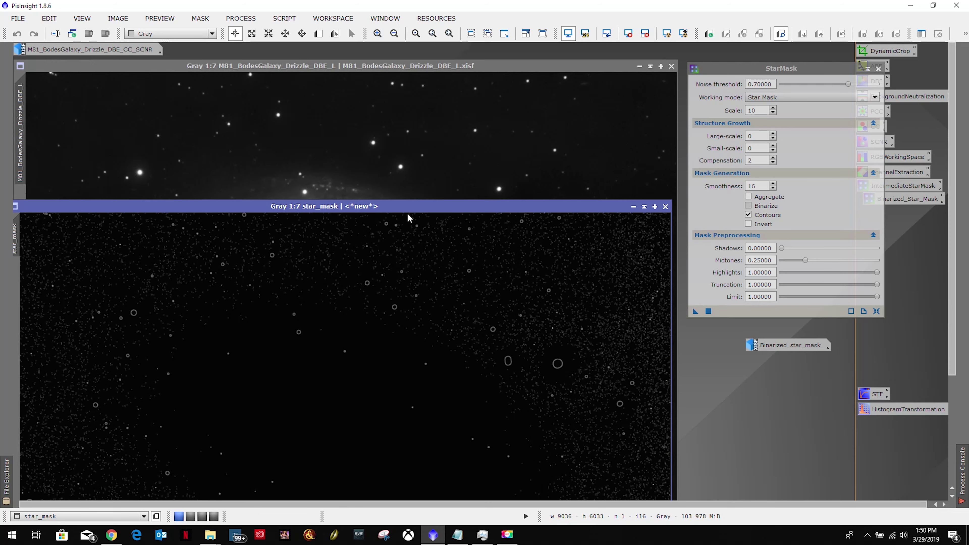
{"action": "double_click", "coordinate": [482, 206]}
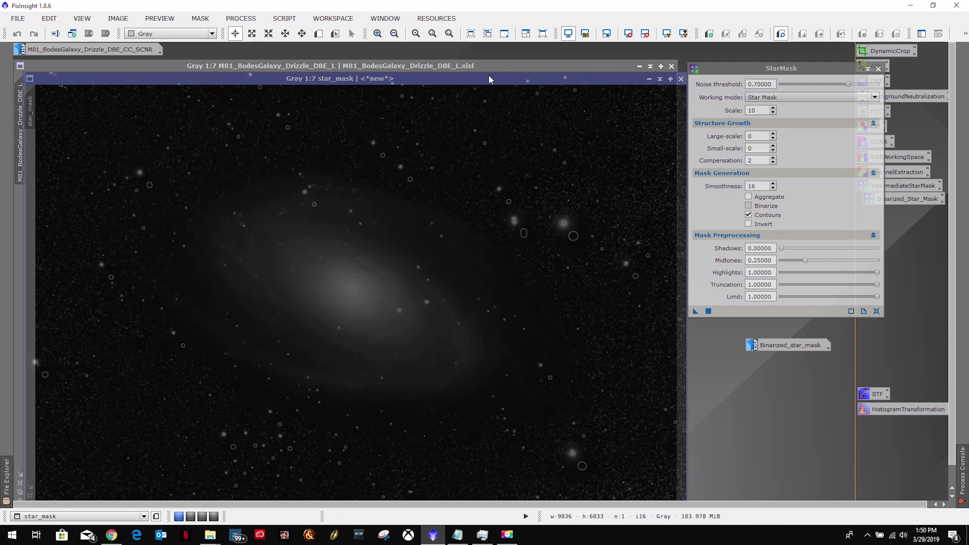
{"action": "key", "text": "ctrl+Tab"}
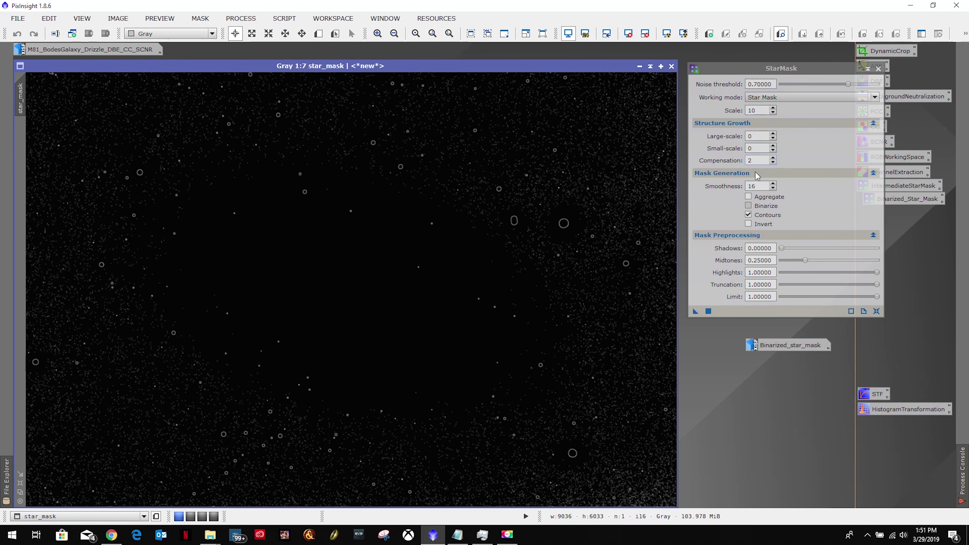
Set the smoothness to 25 and close the current trial star mask.
{"action": "double_click", "coordinate": [757, 186]}
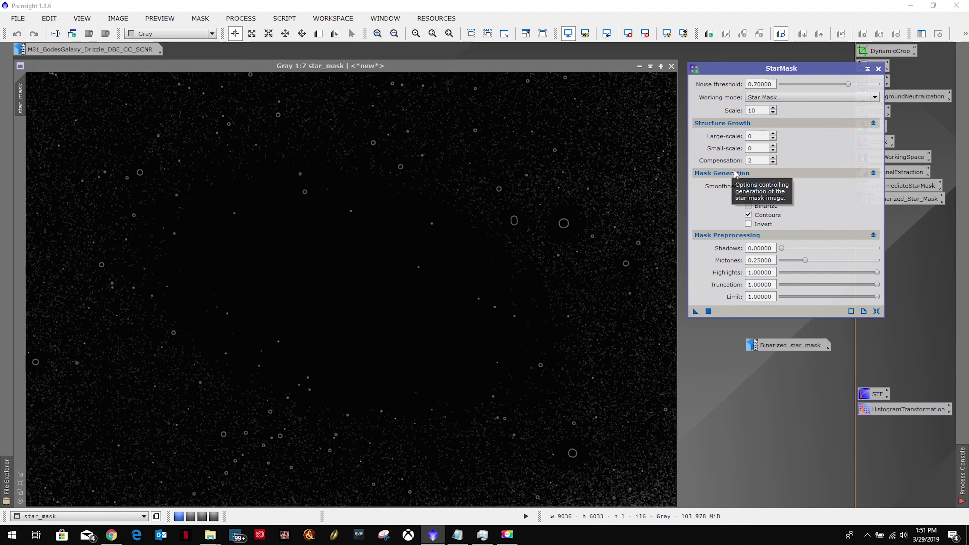
{"action": "type", "text": "25"}
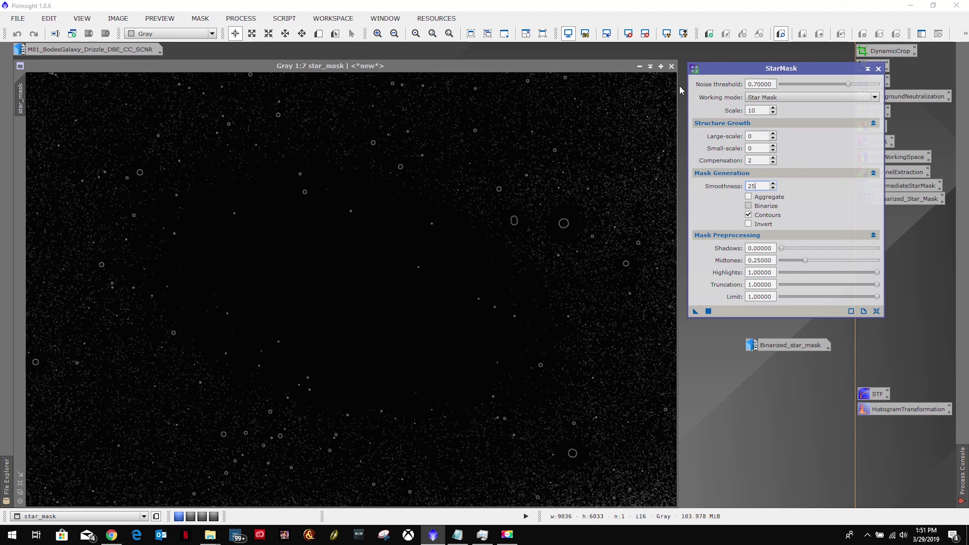
{"action": "left_click_drag", "start_coordinate": [621, 67], "coordinate": [610, 104]}
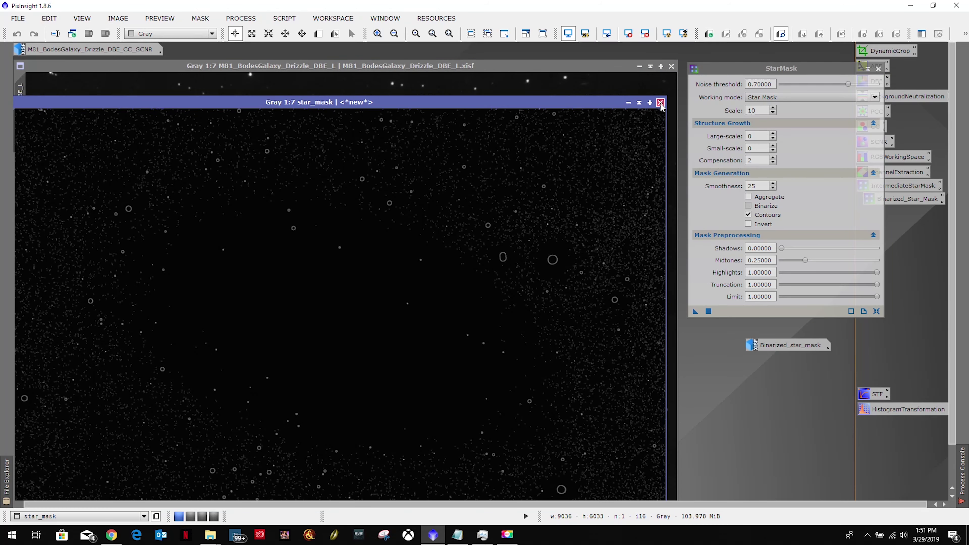
{"action": "left_click", "coordinate": [660, 102]}
Generate a new contours star mask from the luminance image and align it over that image.
{"action": "left_click_drag", "start_coordinate": [695, 312], "coordinate": [551, 281]}
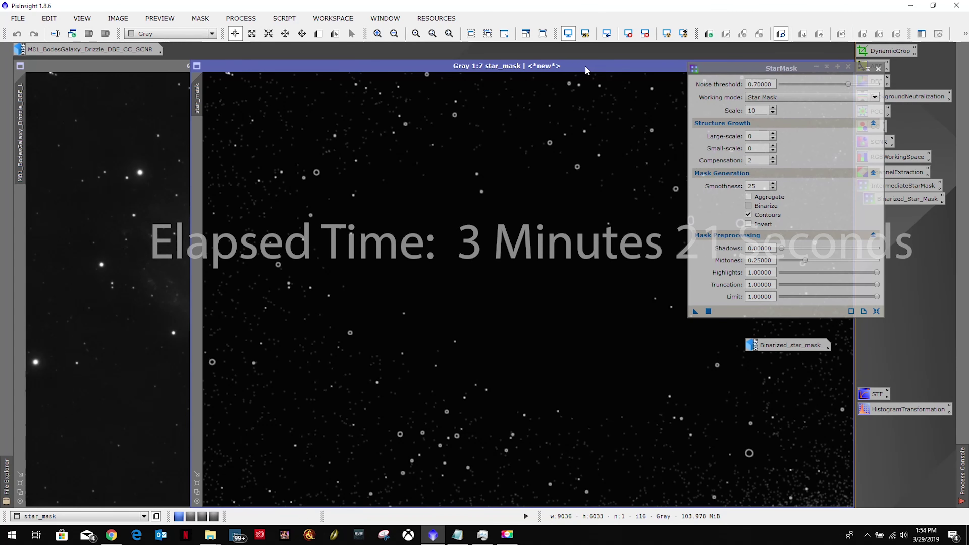
{"action": "left_click_drag", "start_coordinate": [603, 70], "coordinate": [415, 71]}
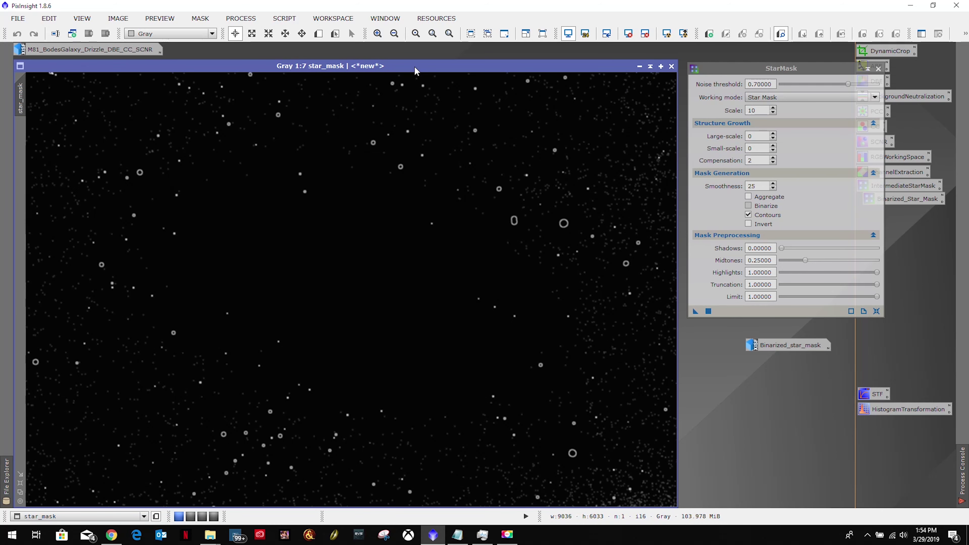
{"action": "left_click_drag", "start_coordinate": [415, 71], "coordinate": [416, 69]}
Minimize the new star mask and set its image identifier to Contoured_Star_Mask.
{"action": "left_click", "coordinate": [18, 18]}
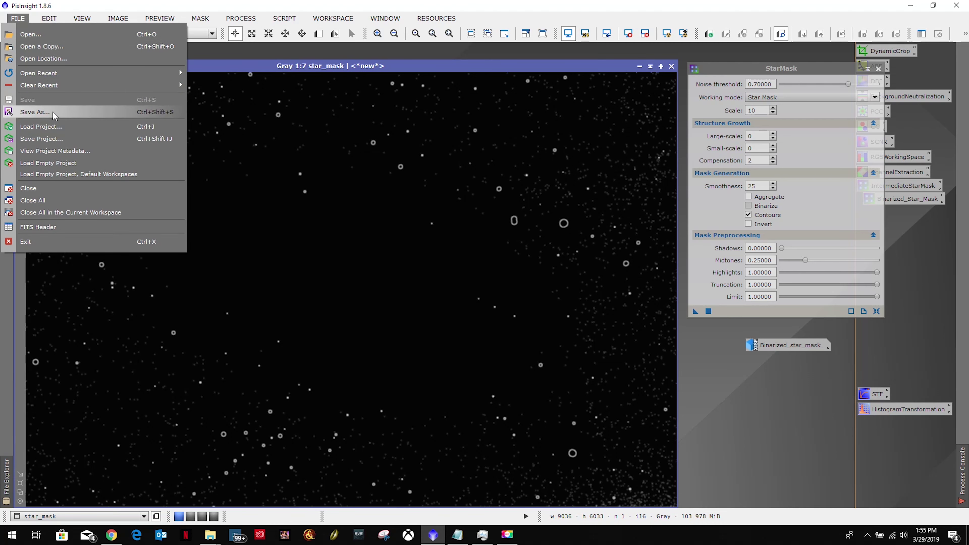
{"action": "left_click", "coordinate": [460, 68]}
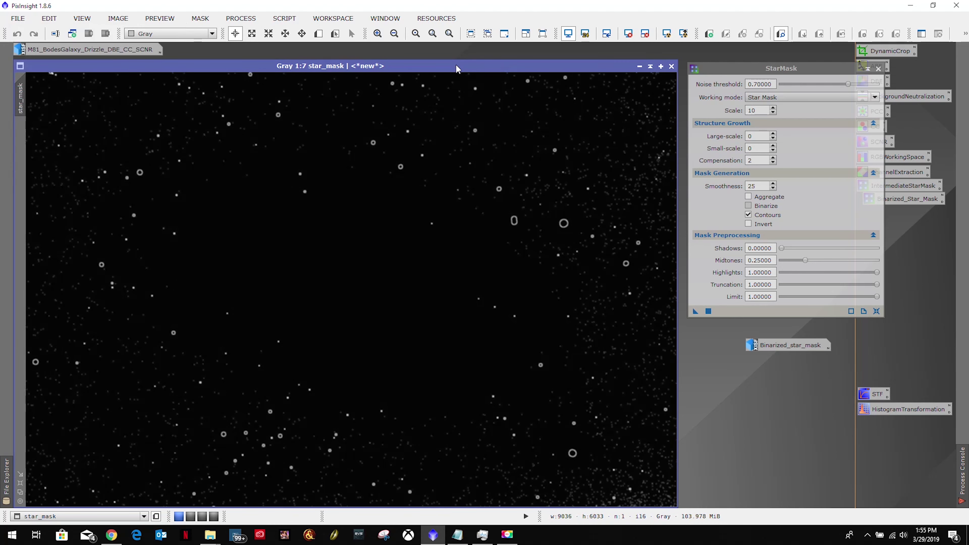
{"action": "left_click", "coordinate": [639, 66]}
{"action": "right_click", "coordinate": [368, 291]}
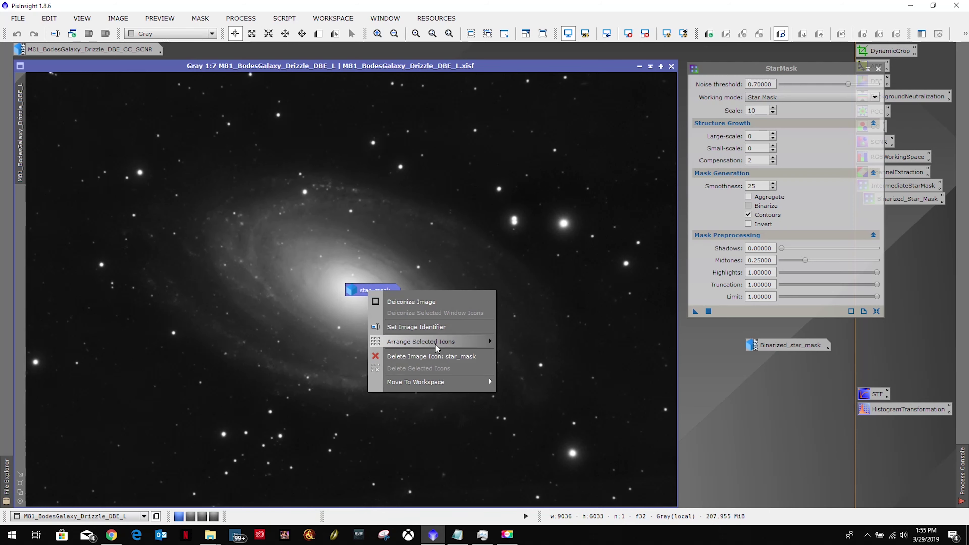
{"action": "left_click", "coordinate": [433, 326]}
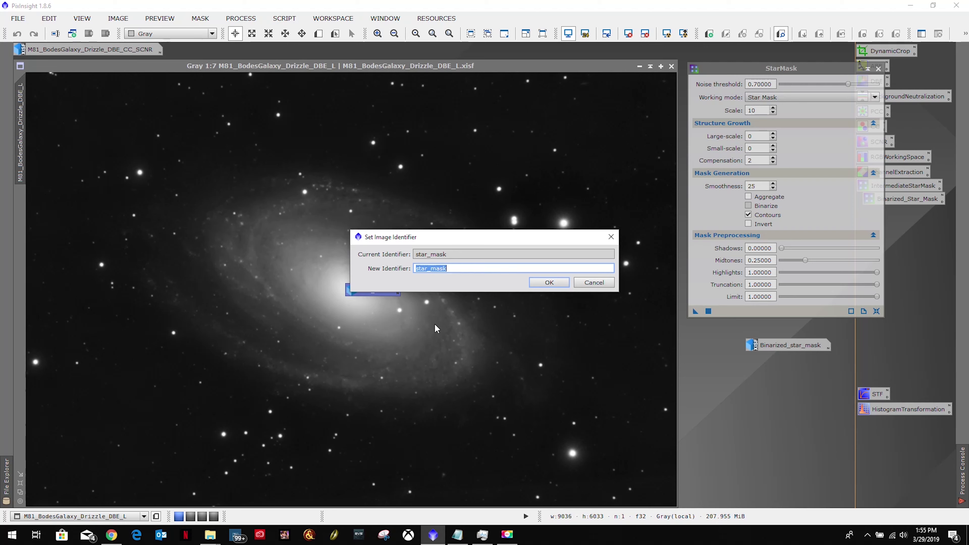
{"action": "type", "text": "Contoured_Star_Mask"}
{"action": "key", "text": "Return"}
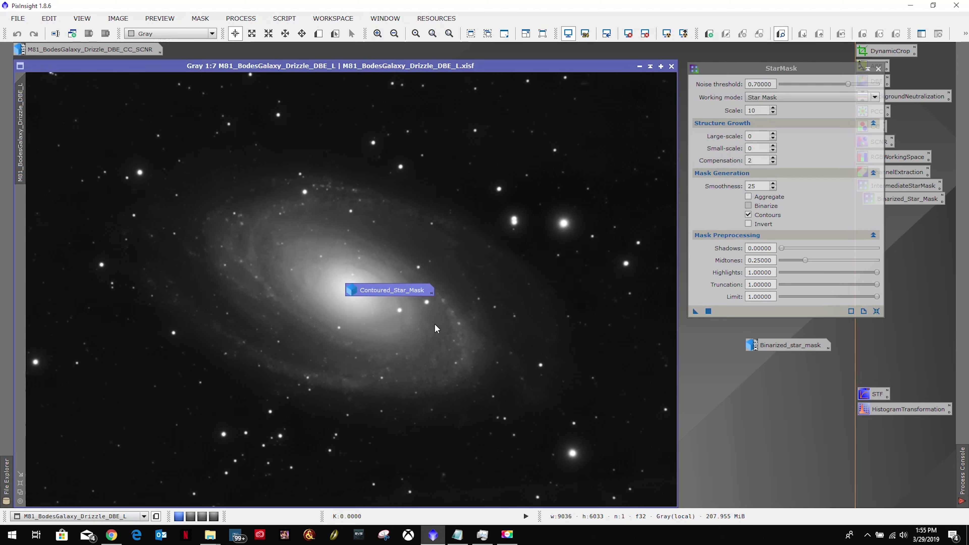
Restore the contoured mask and save it in the WorkingImages folder as Contoured_star_mask.xisf.
{"action": "double_click", "coordinate": [389, 291]}
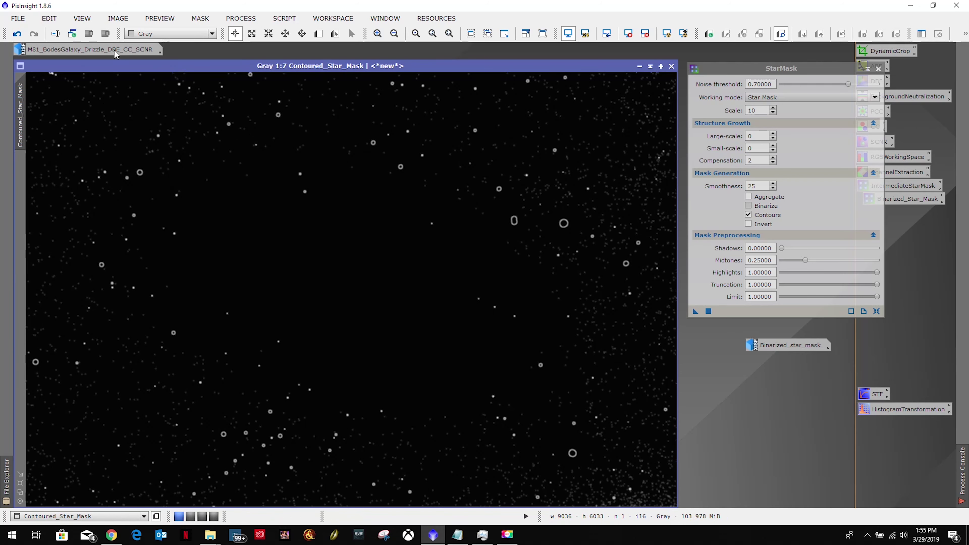
{"action": "left_click", "coordinate": [17, 19]}
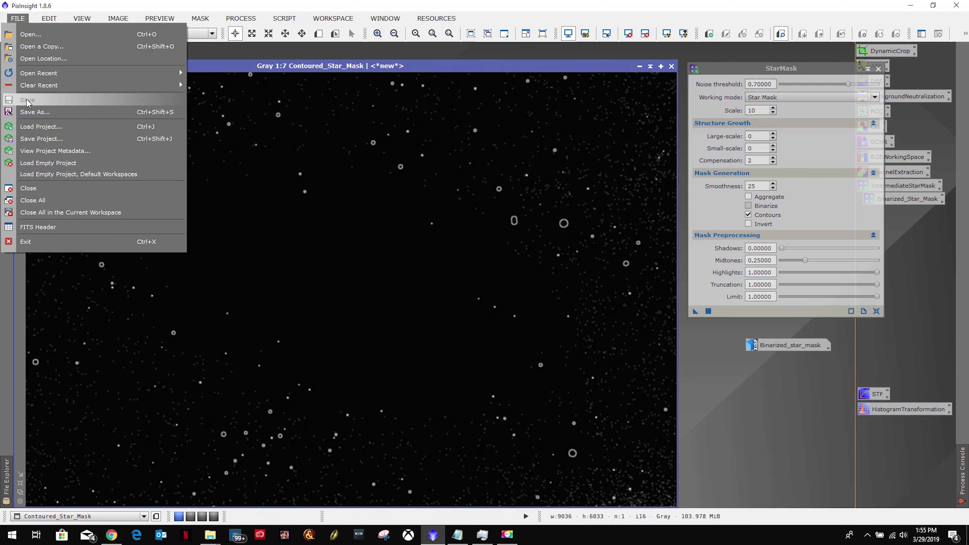
{"action": "left_click", "coordinate": [36, 113]}
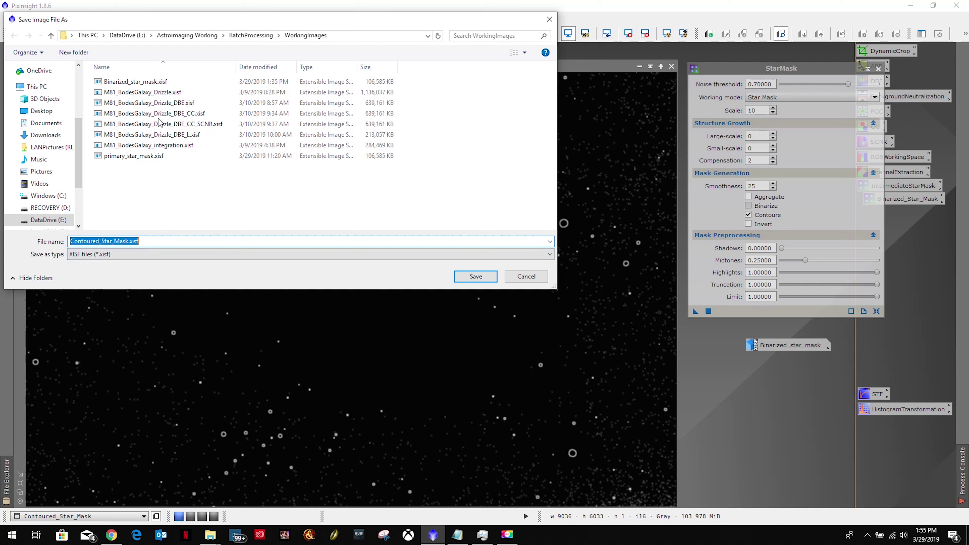
{"action": "left_click", "coordinate": [123, 81]}
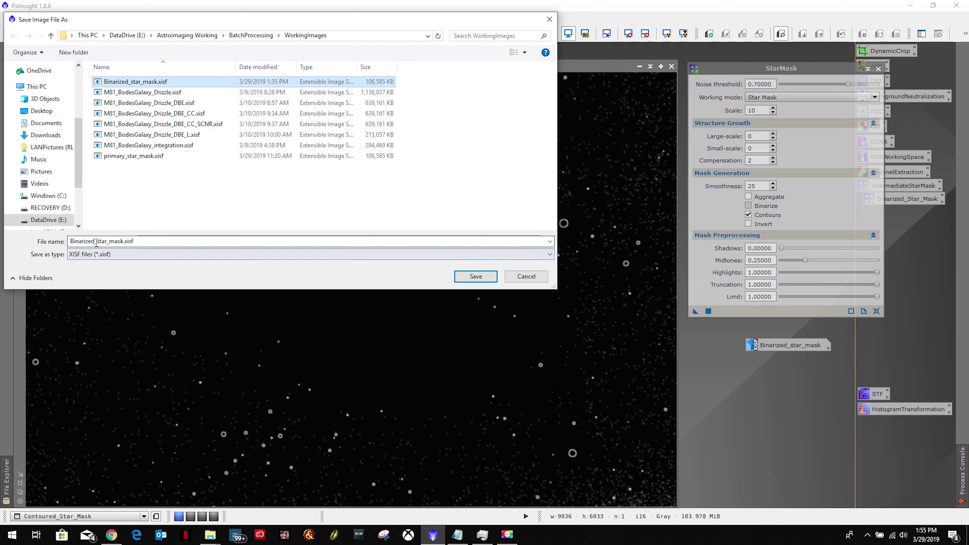
{"action": "left_click", "coordinate": [50, 241]}
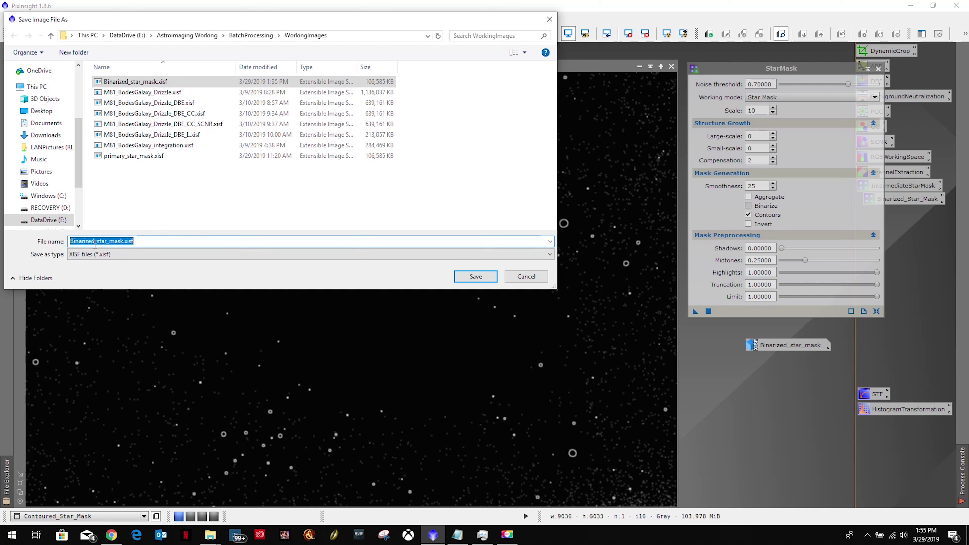
{"action": "left_click_drag", "start_coordinate": [94, 242], "coordinate": [54, 239]}
{"action": "type", "text": "Contoure"}
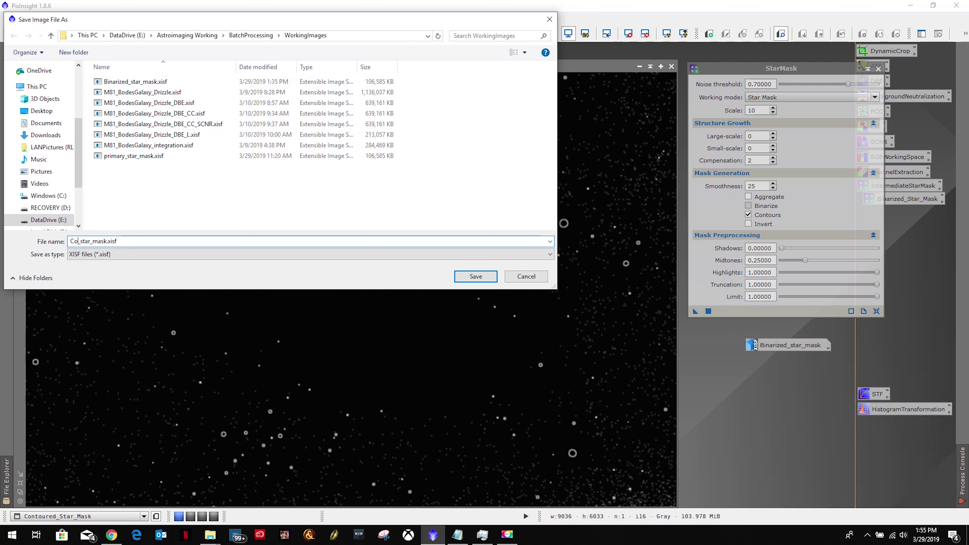
{"action": "type", "text": "d"}
{"action": "left_click", "coordinate": [476, 277]}
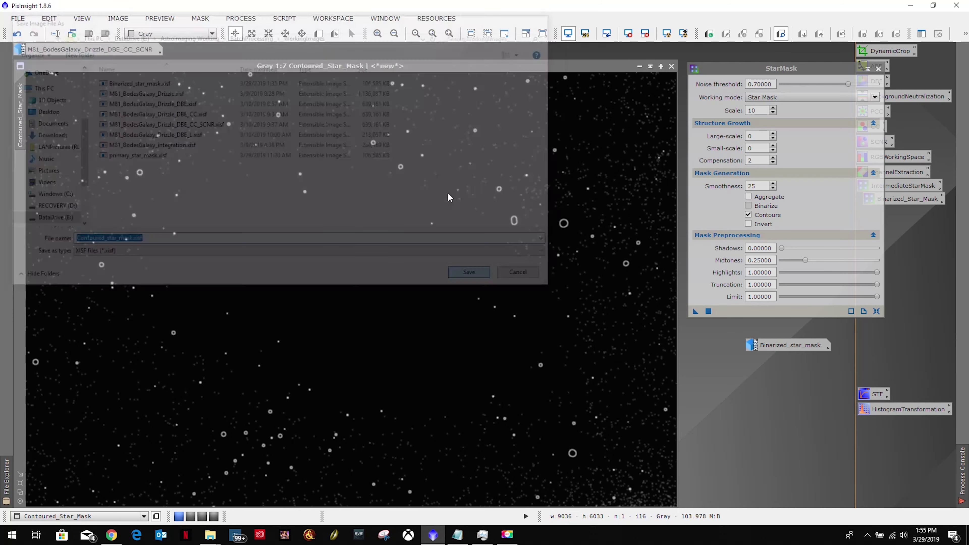
Finish saving the contoured mask, minimize it and place its icon beneath the Binarized_star_mask image icon.
{"action": "left_click", "coordinate": [505, 384]}
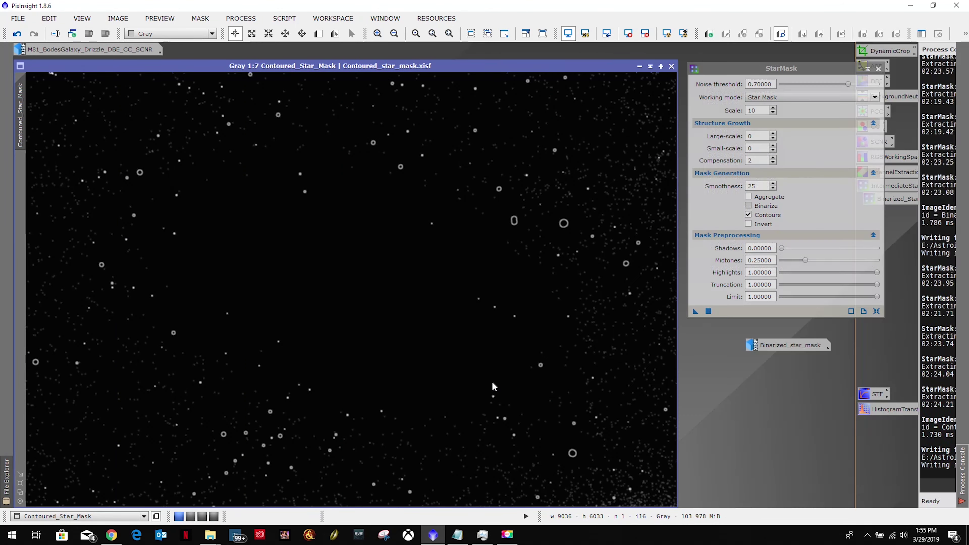
{"action": "left_click", "coordinate": [639, 66]}
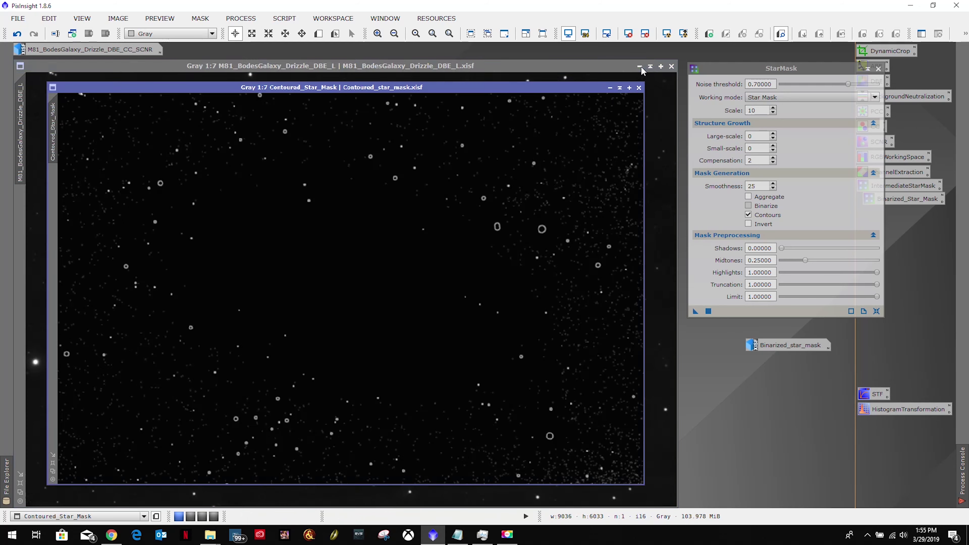
{"action": "left_click_drag", "start_coordinate": [375, 294], "coordinate": [779, 363]}
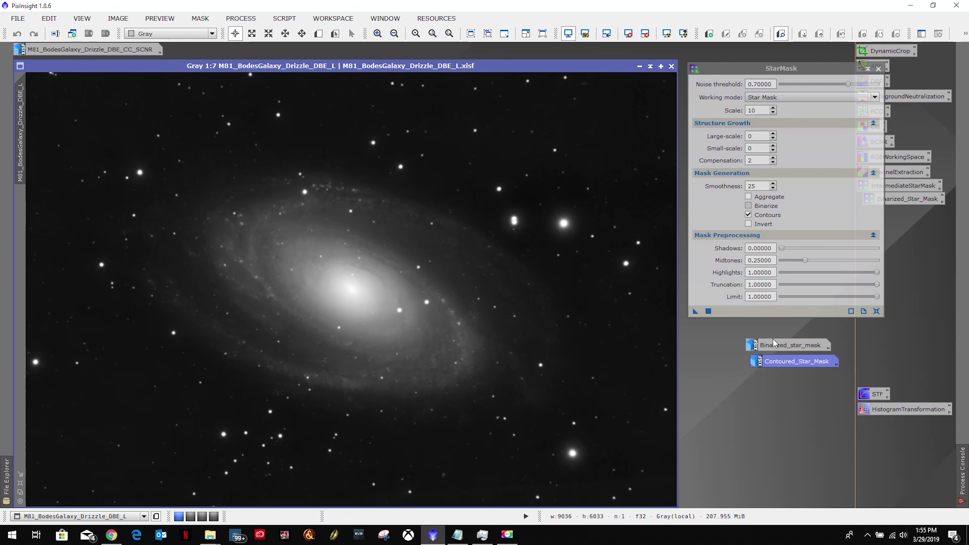
Store the StarMask settings as a process icon named Contoured_Star_Mask below the Binarized_Star_Mask process icon, and close StarMask.
{"action": "left_click", "coordinate": [694, 313]}
{"action": "left_click_drag", "start_coordinate": [736, 494], "coordinate": [727, 427]}
{"action": "right_click", "coordinate": [739, 424]}
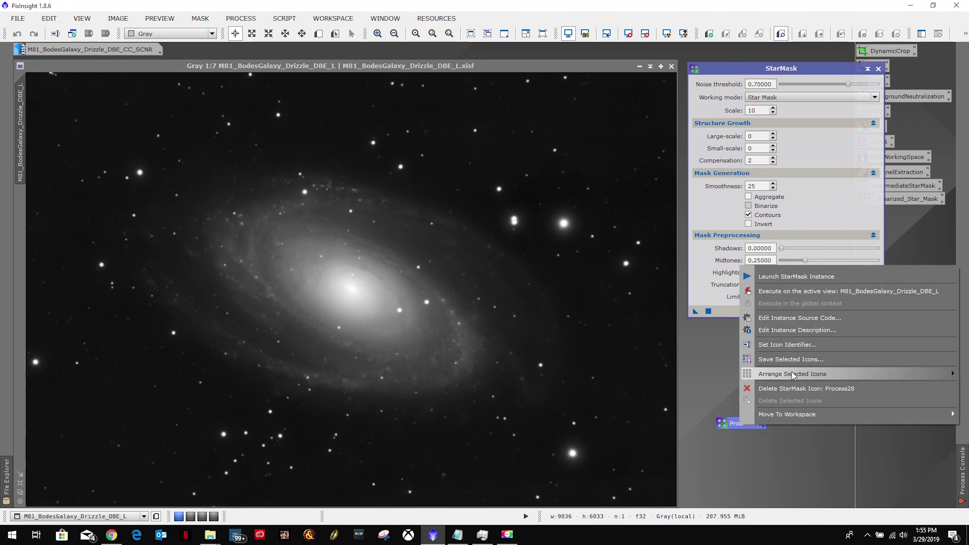
{"action": "left_click", "coordinate": [791, 344]}
{"action": "type", "text": "Contoured"}
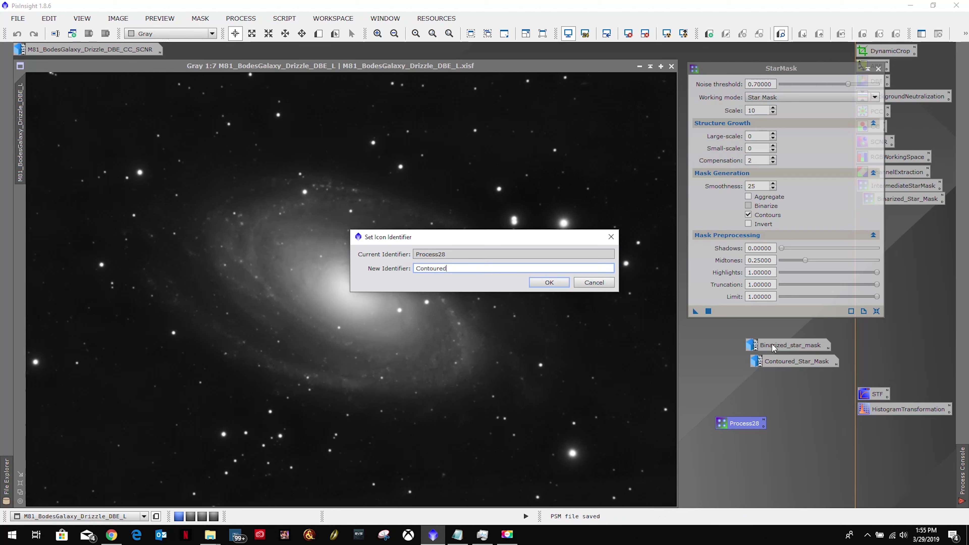
{"action": "type", "text": "_Star"}
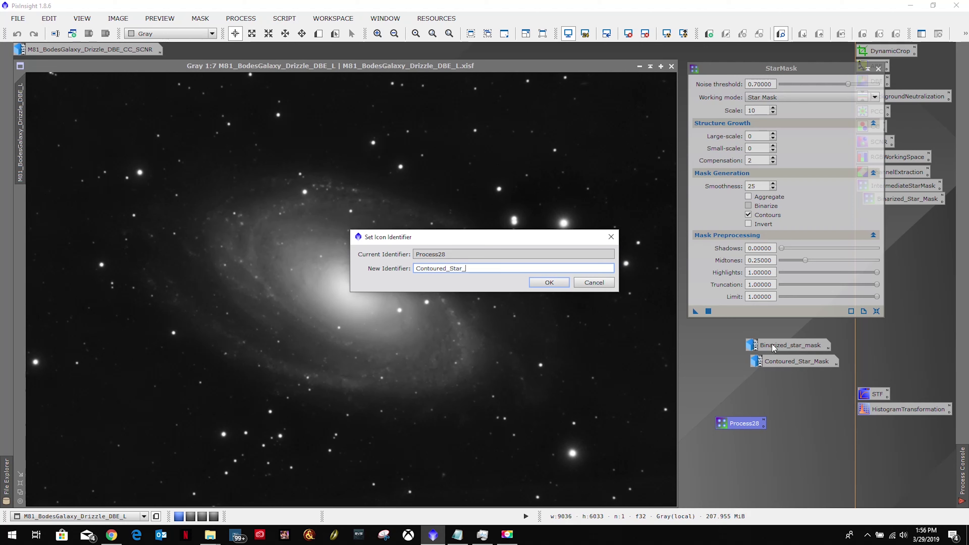
{"action": "type", "text": "_Mask"}
{"action": "key", "text": "Return"}
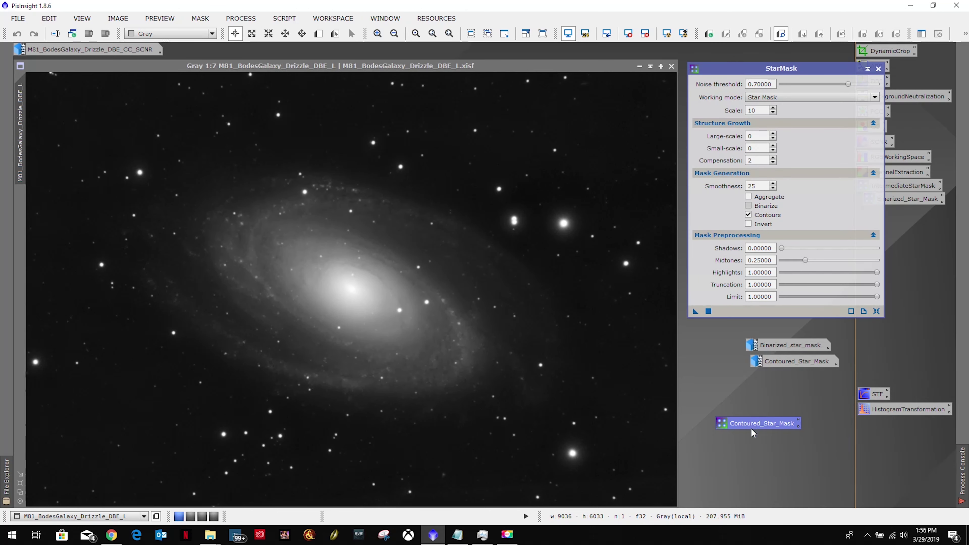
{"action": "left_click_drag", "start_coordinate": [749, 425], "coordinate": [894, 214]}
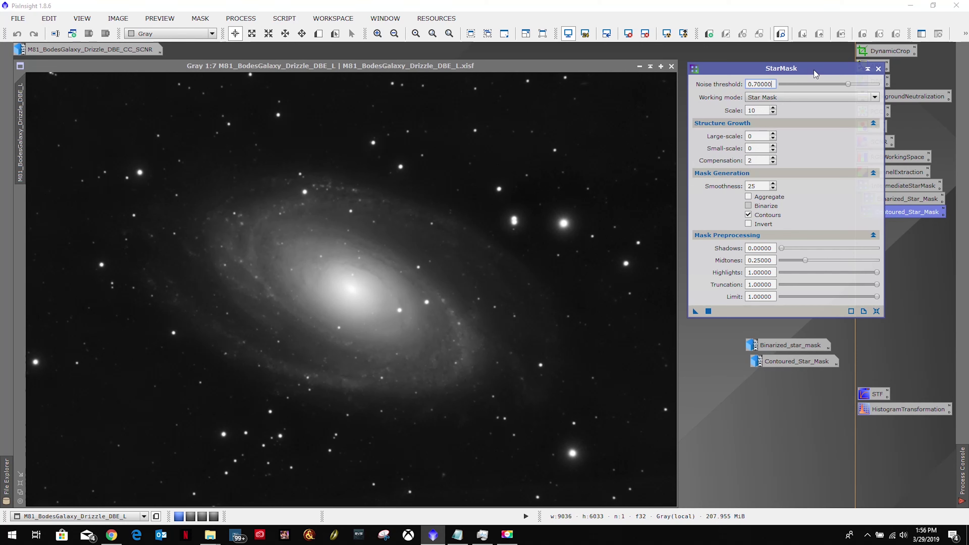
{"action": "left_click", "coordinate": [878, 69]}
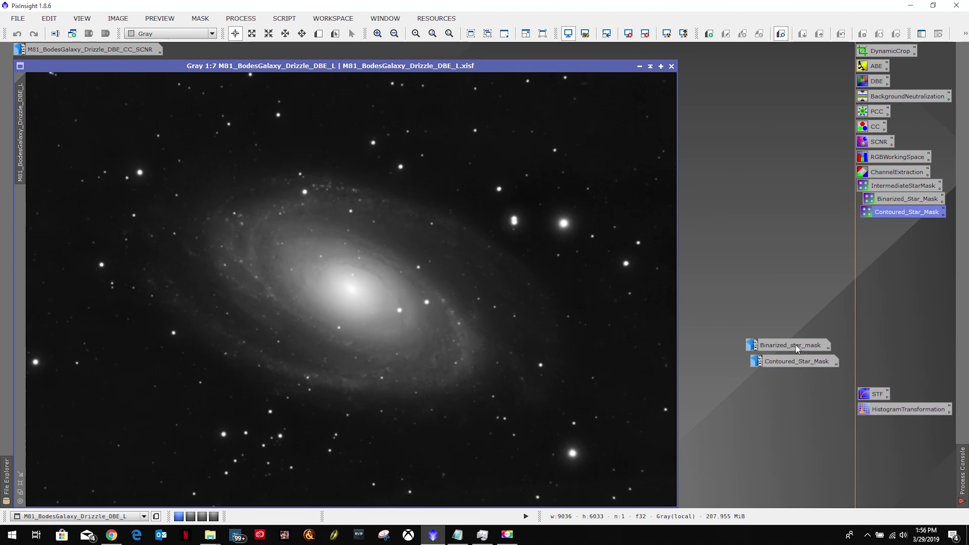
Minimize the luminance image and stack the binarized and contoured mask image icons directly beneath its icon.
{"action": "left_click", "coordinate": [639, 66]}
{"action": "left_click_drag", "start_coordinate": [782, 345], "coordinate": [757, 64]}
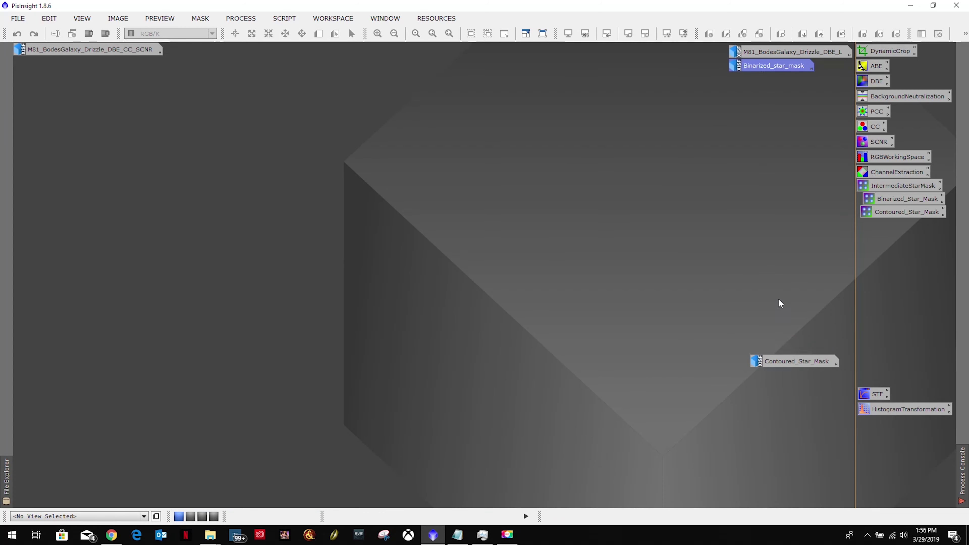
{"action": "left_click_drag", "start_coordinate": [784, 360], "coordinate": [764, 78]}
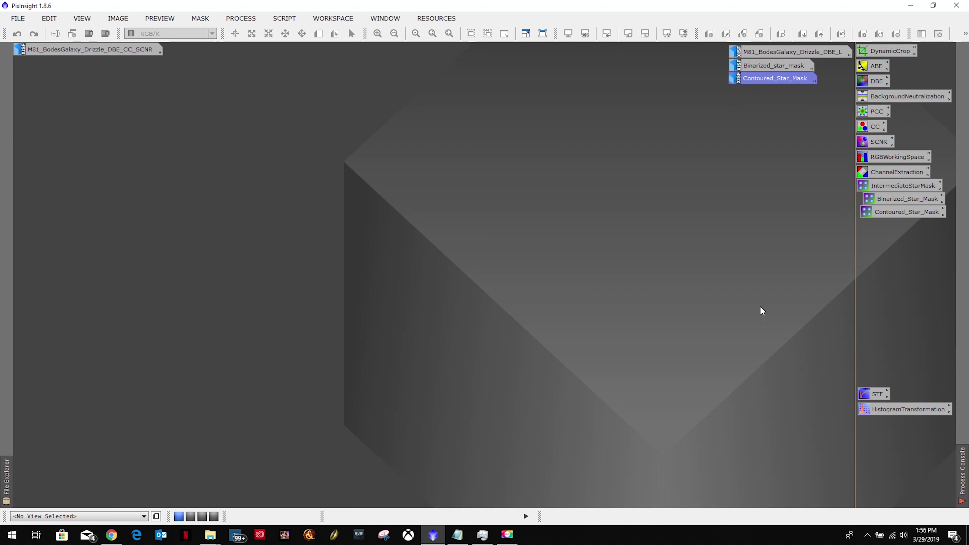
Arrange all workspace icons, separating the four image icons into the upper-left corner and the process icons beyond the orange limit line.
{"action": "right_click", "coordinate": [897, 248]}
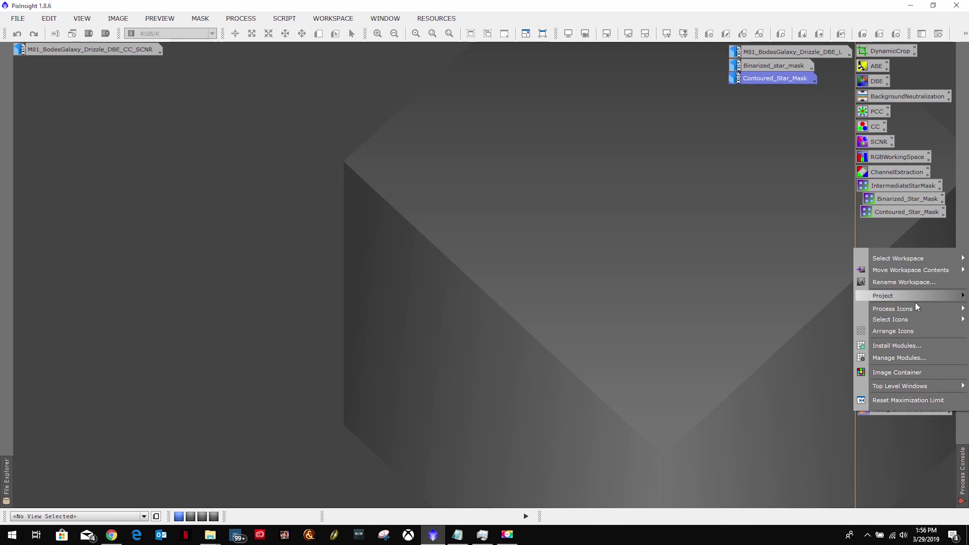
{"action": "mouse_move", "coordinate": [911, 308]}
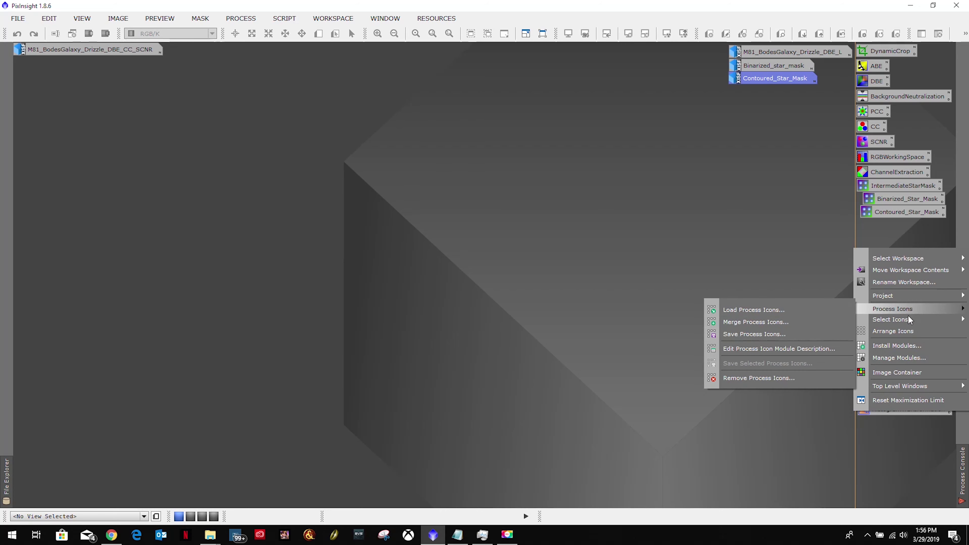
{"action": "left_click", "coordinate": [902, 332]}
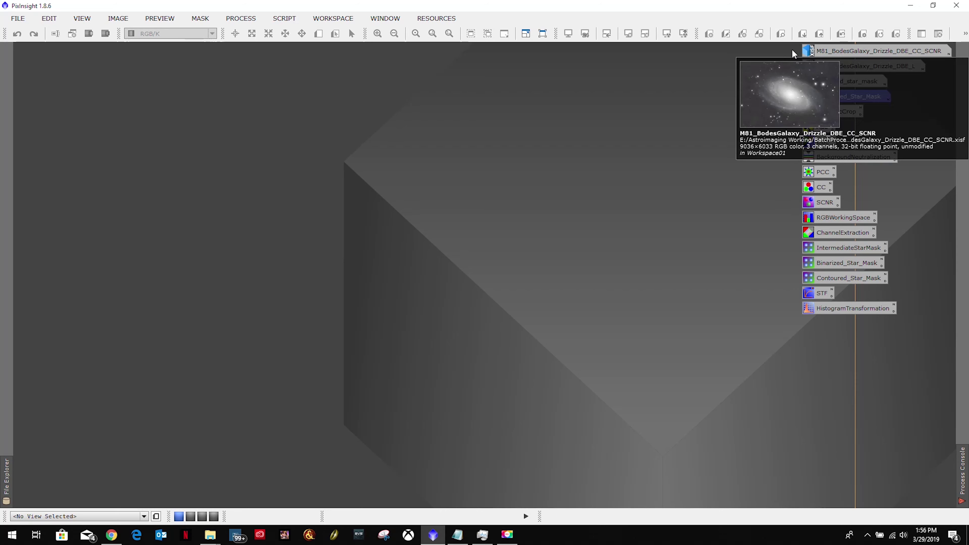
{"action": "left_click_drag", "start_coordinate": [783, 45], "coordinate": [854, 100]}
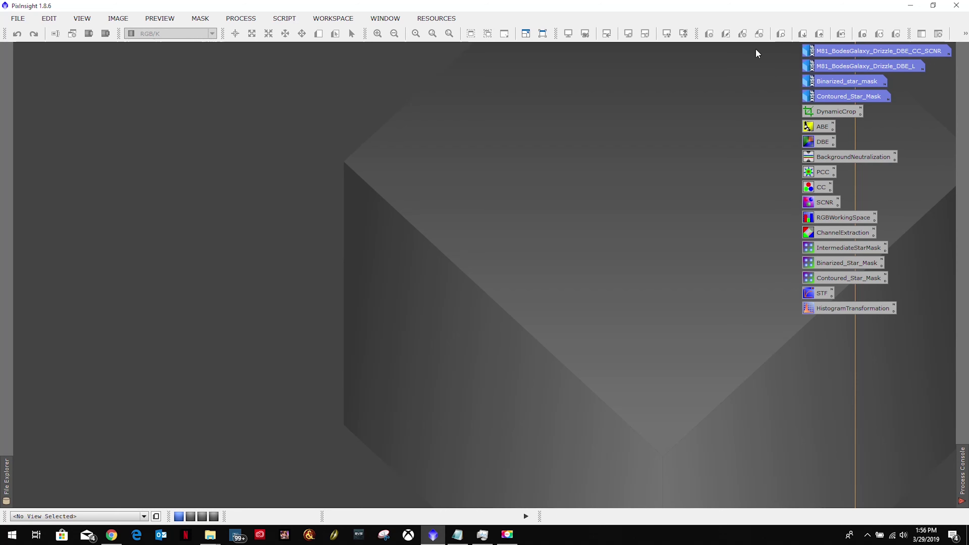
{"action": "left_click_drag", "start_coordinate": [857, 52], "coordinate": [69, 52]}
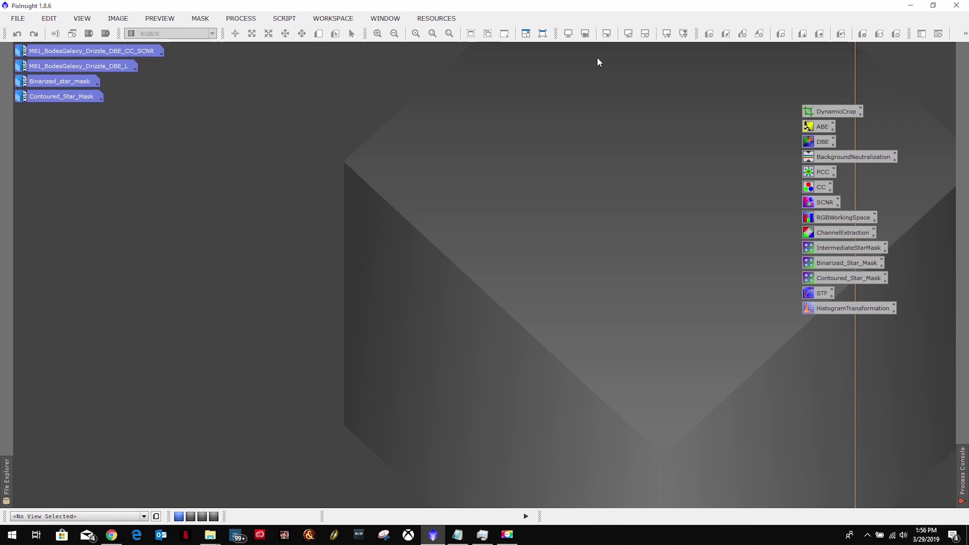
{"action": "left_click_drag", "start_coordinate": [771, 86], "coordinate": [953, 391]}
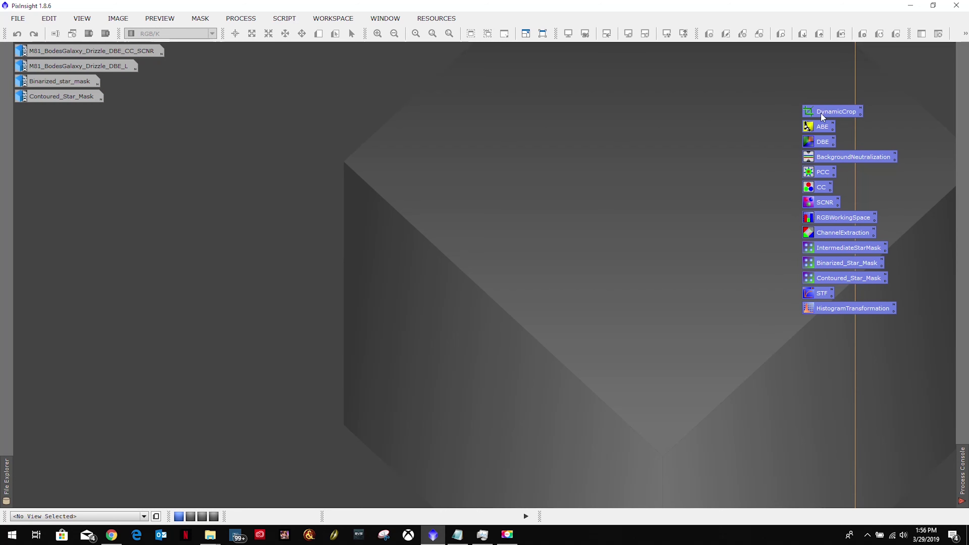
{"action": "left_click_drag", "start_coordinate": [894, 73], "coordinate": [876, 53]}
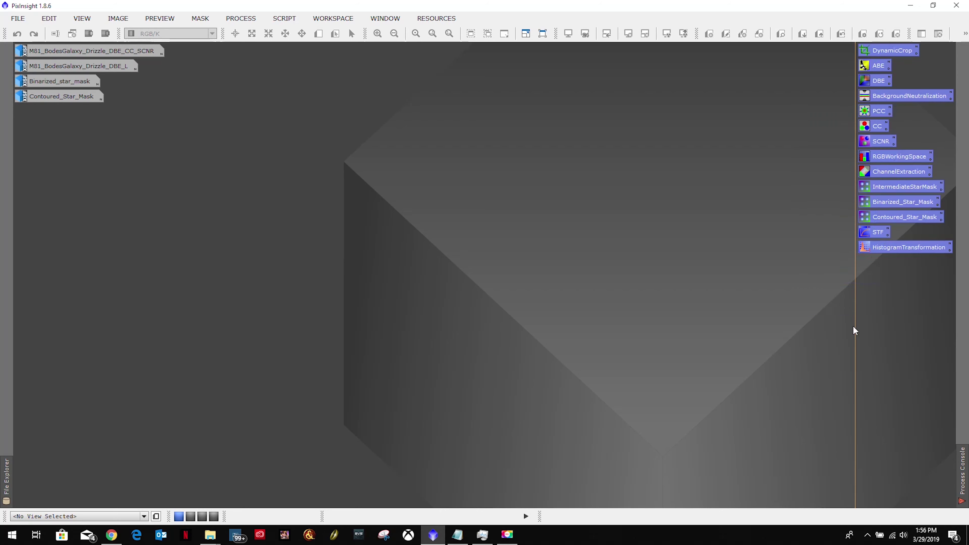
Group the luminance and both mask image icons beside the process icons, and set STF and HistogramTransformation apart at the workspace's lower edge.
{"action": "left_click", "coordinate": [597, 138]}
{"action": "left_click_drag", "start_coordinate": [96, 136], "coordinate": [762, 66]}
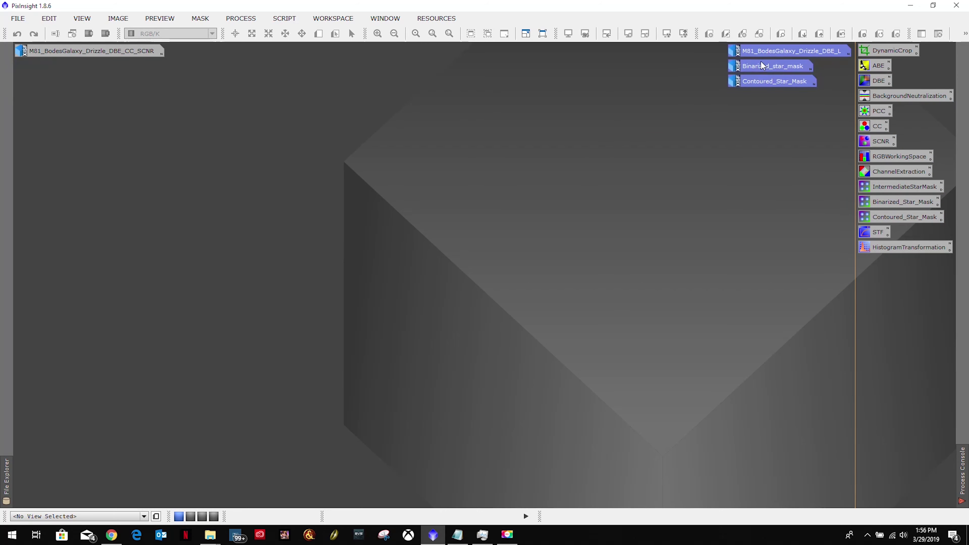
{"action": "left_click", "coordinate": [676, 259]}
{"action": "left_click_drag", "start_coordinate": [889, 247], "coordinate": [878, 479]}
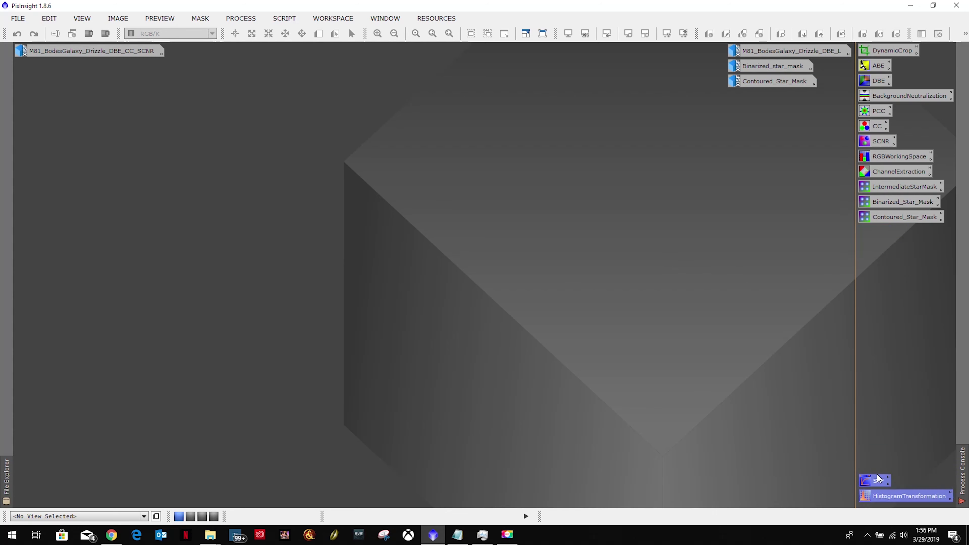
{"action": "left_click", "coordinate": [602, 189]}
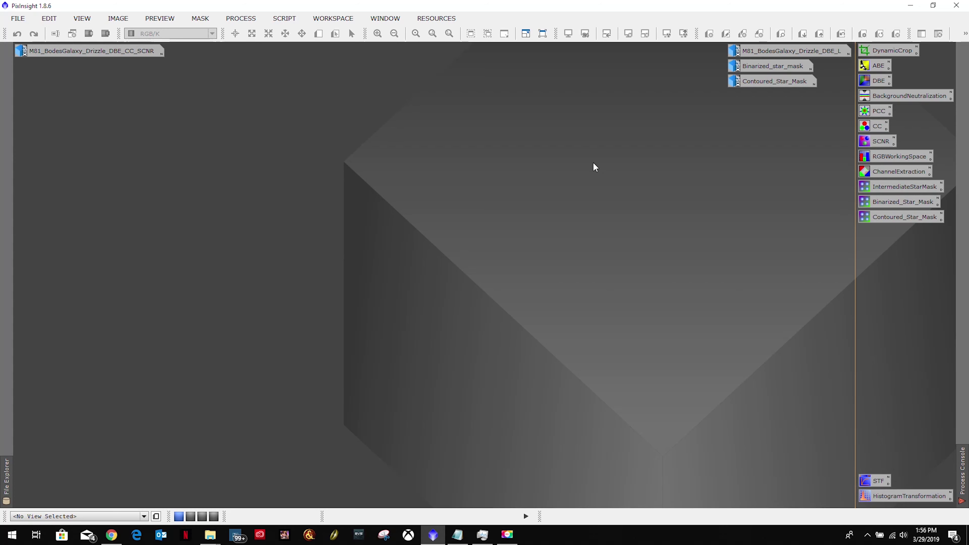
Restore the M81_BodesGalaxy_Drizzle_DBE_CC_SCNR colour image to view it, and minimize it again.
{"action": "double_click", "coordinate": [121, 50]}
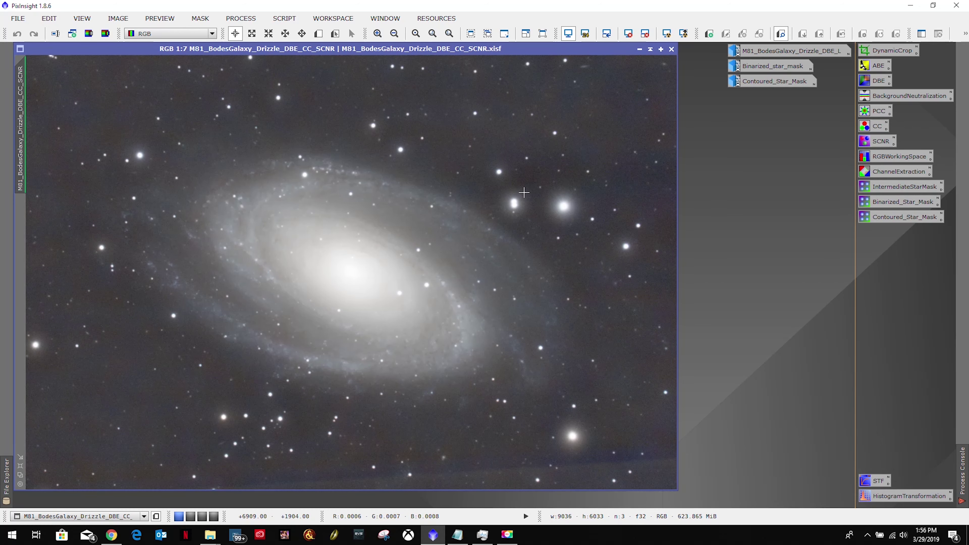
{"action": "left_click", "coordinate": [640, 49]}
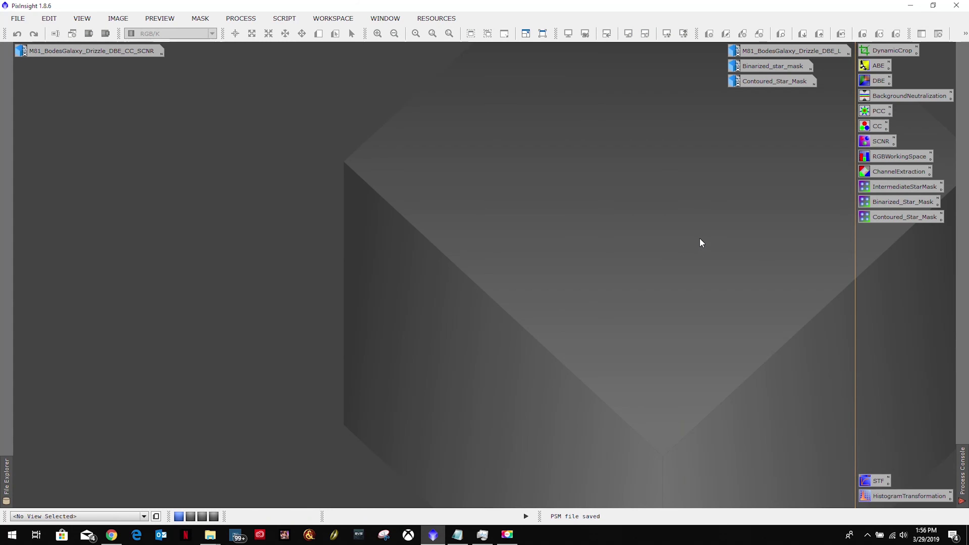